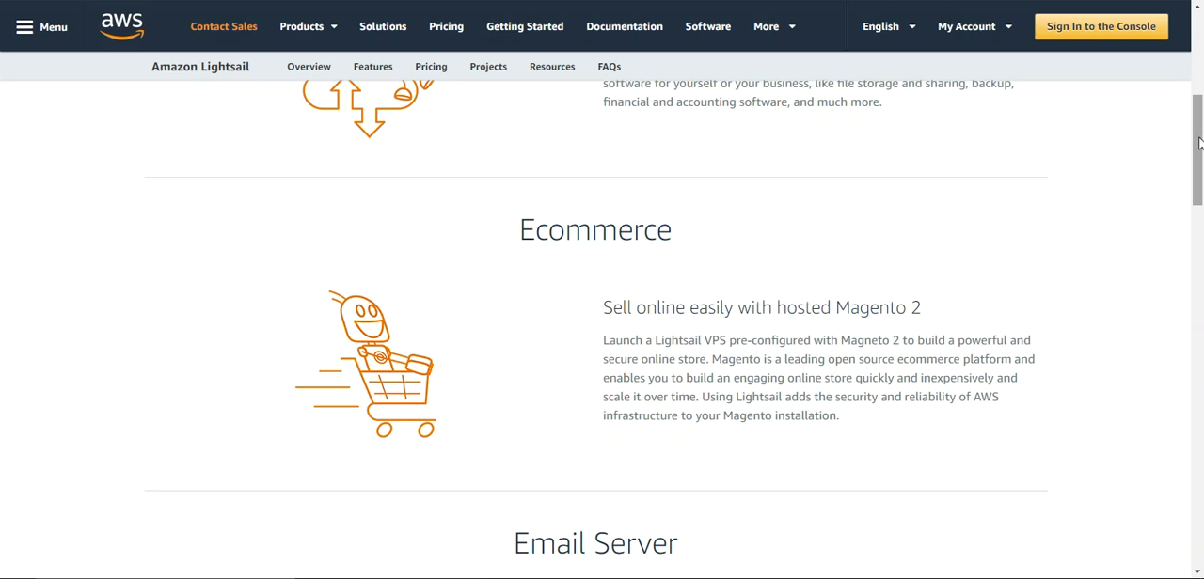
Review the Application Hosting and Ecommerce use cases on the Lightsail Cloud Projects page
drag(1200, 141, 1197, 37)
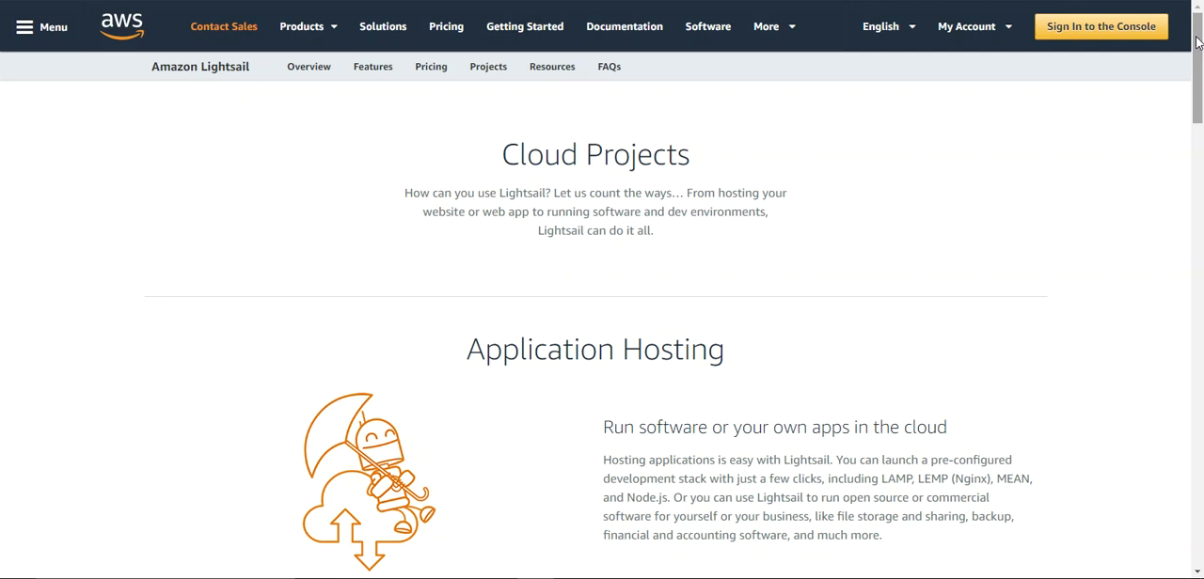
drag(1196, 33, 1196, 27)
mouse_move(1196, 33)
mouse_down()
mouse_move(1200, 365)
mouse_move(1193, 18)
mouse_up()
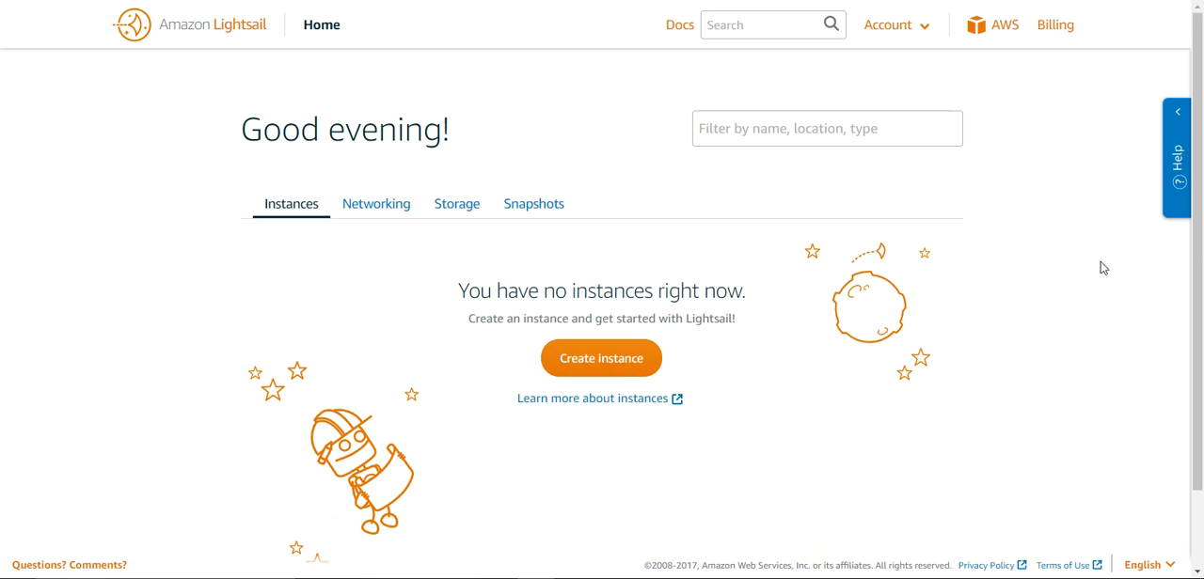
Examine the Networking, Storage, Snapshots and Instances sections of the Lightsail home page
scroll(1198, 268, down, 1)
scroll(1198, 268, down, 2)
scroll(1200, 246, up, 3)
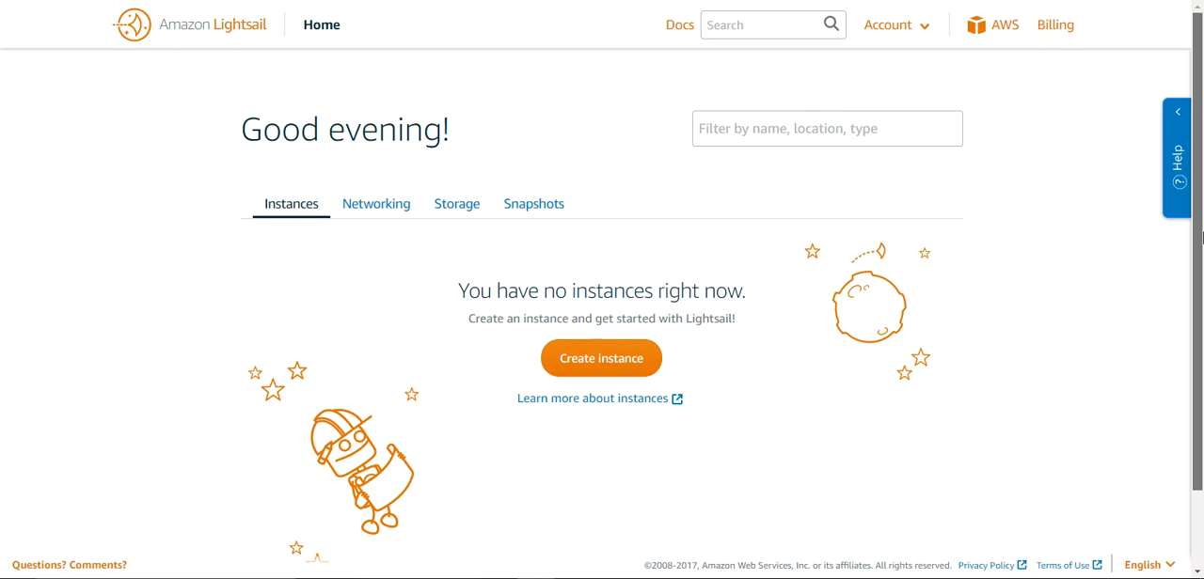
click(373, 207)
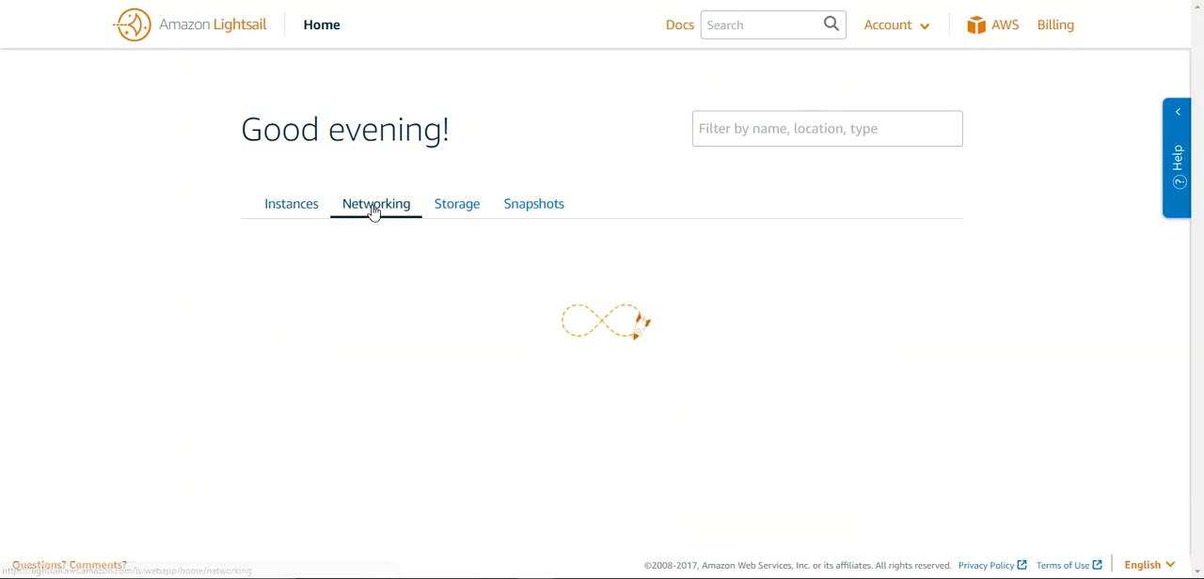
click(462, 213)
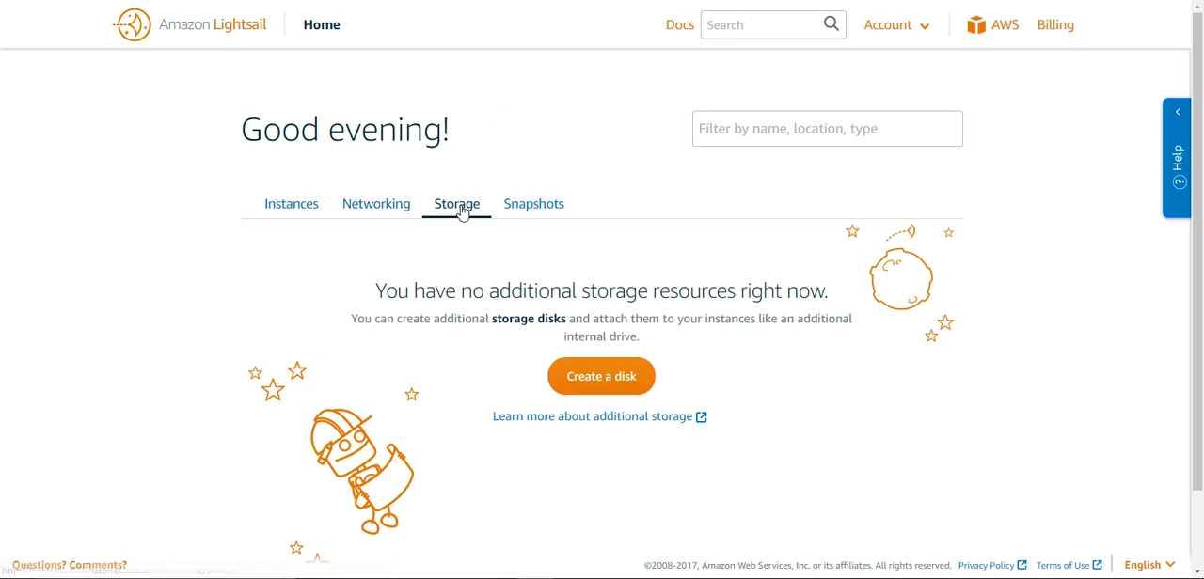
click(526, 209)
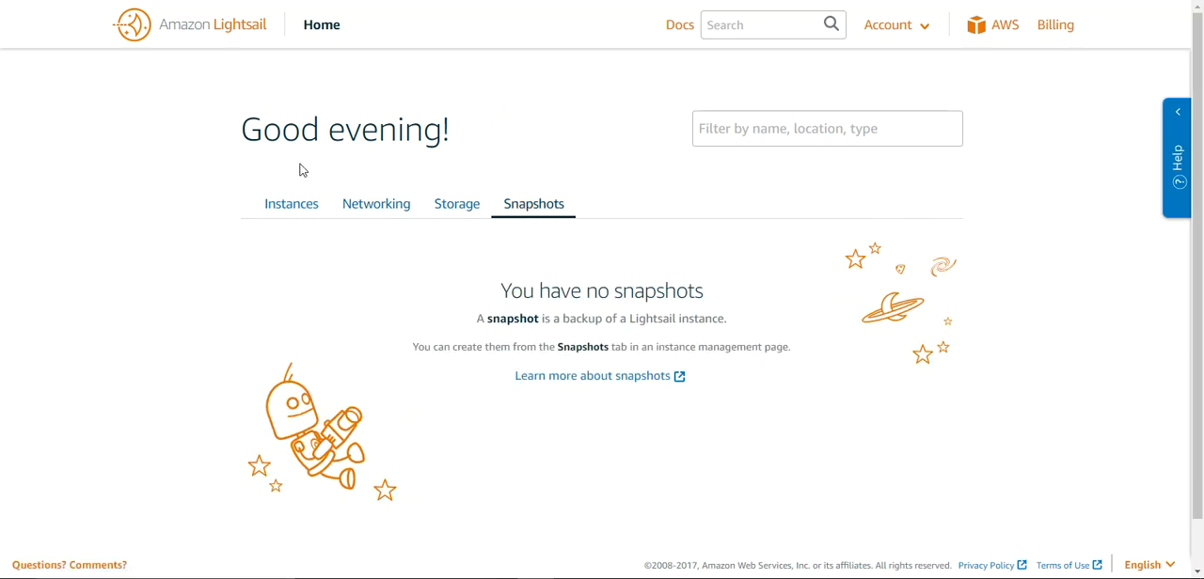
click(294, 202)
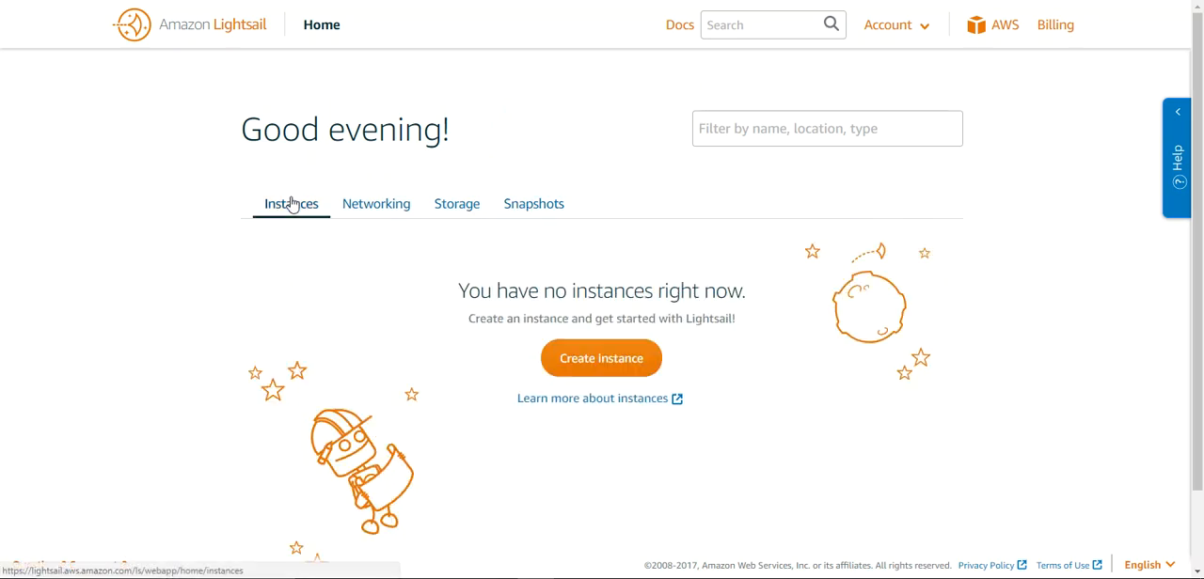
click(380, 210)
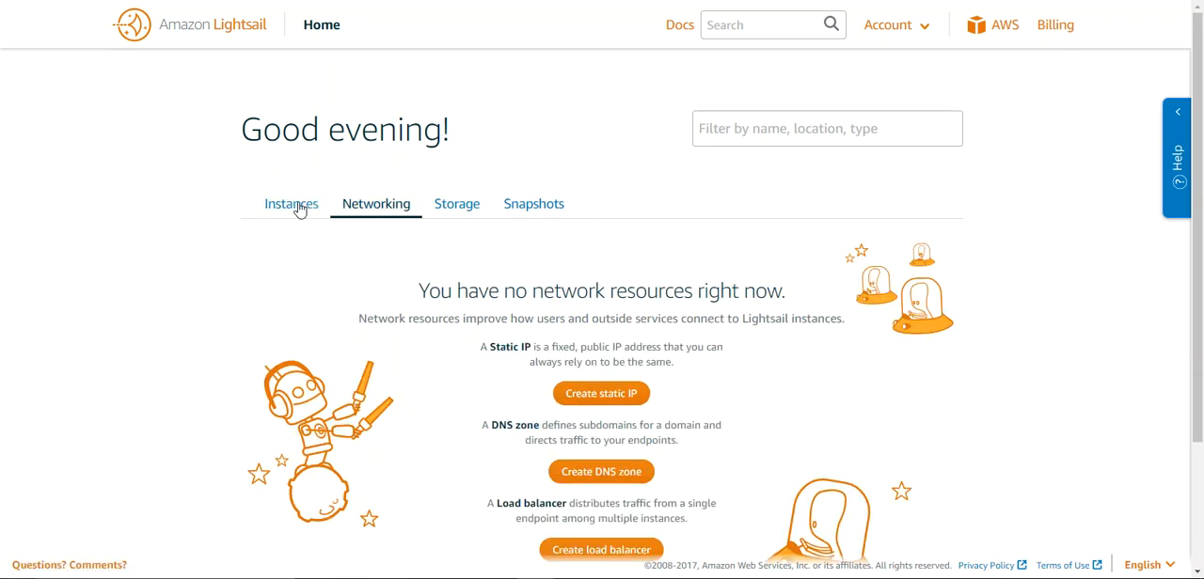
drag(1201, 226, 1202, 256)
click(470, 190)
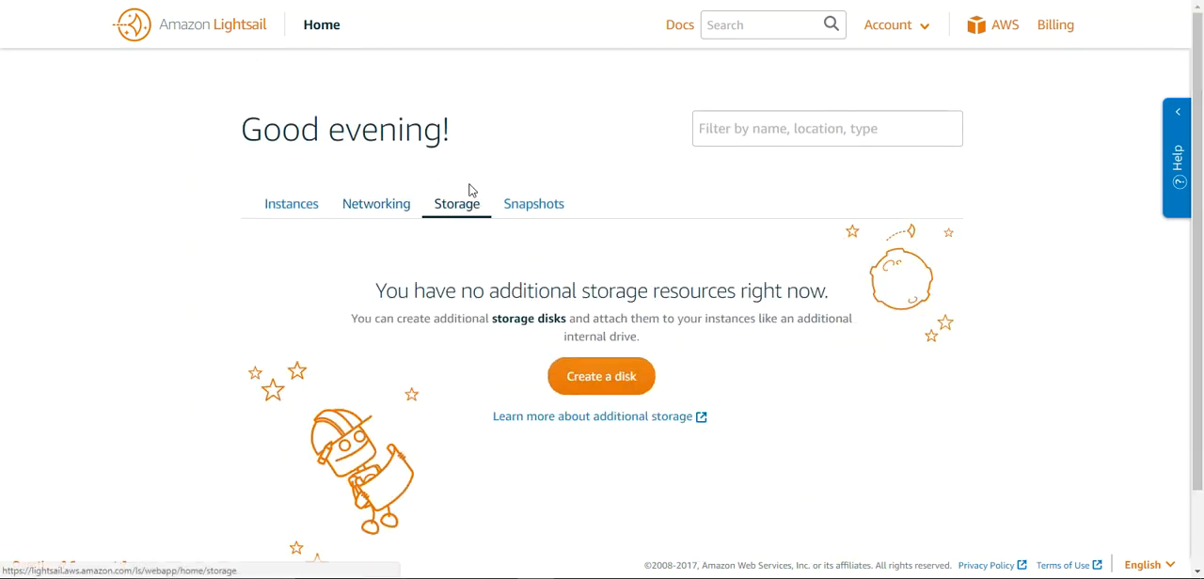
click(540, 209)
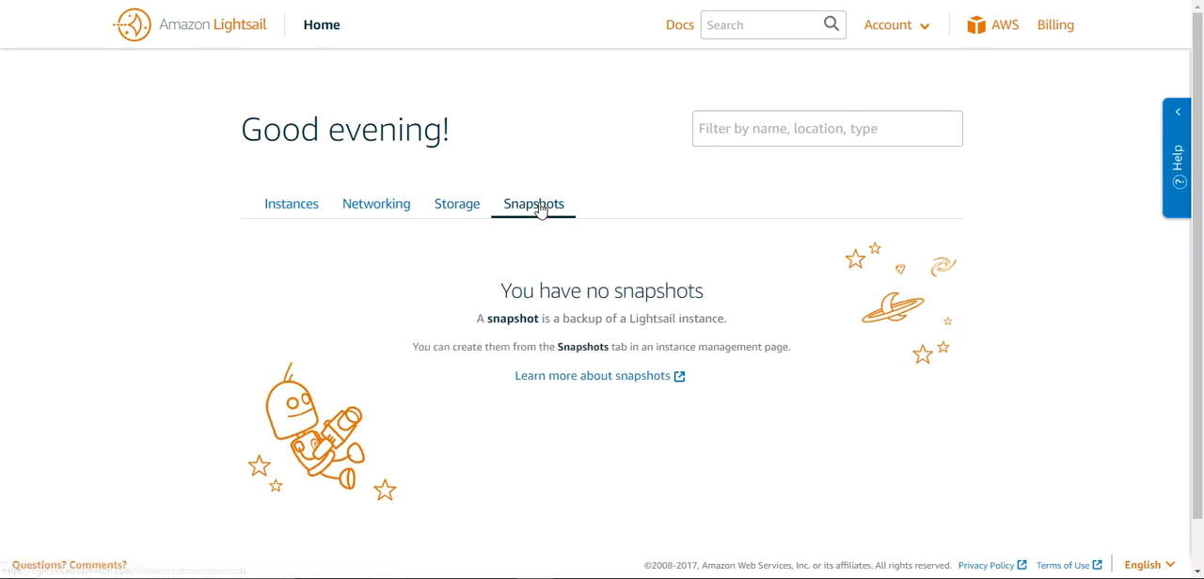
click(450, 207)
click(350, 217)
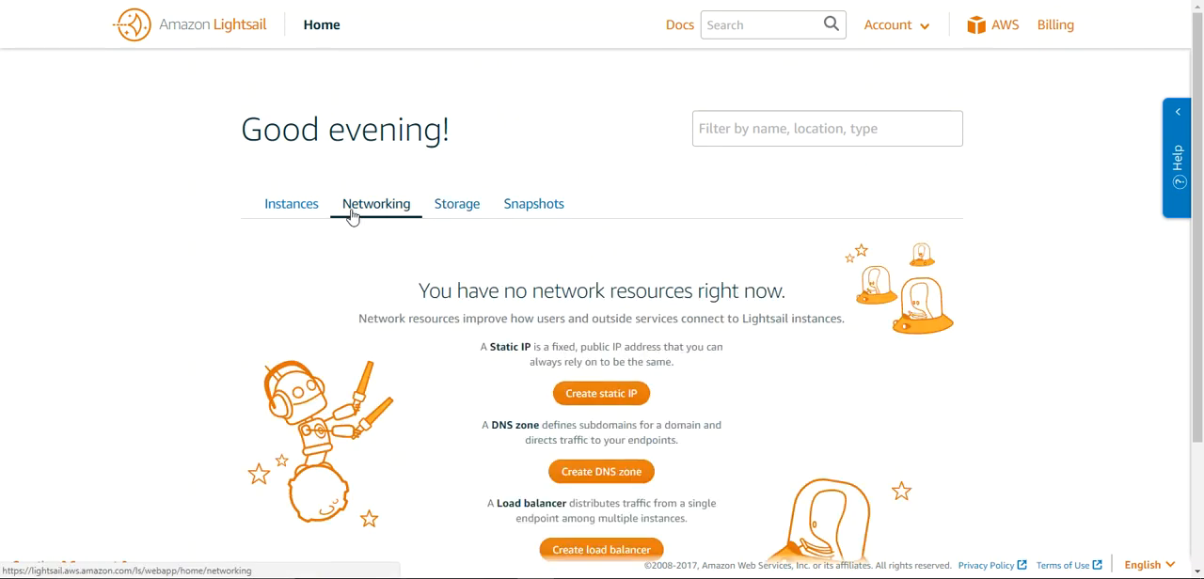
click(300, 213)
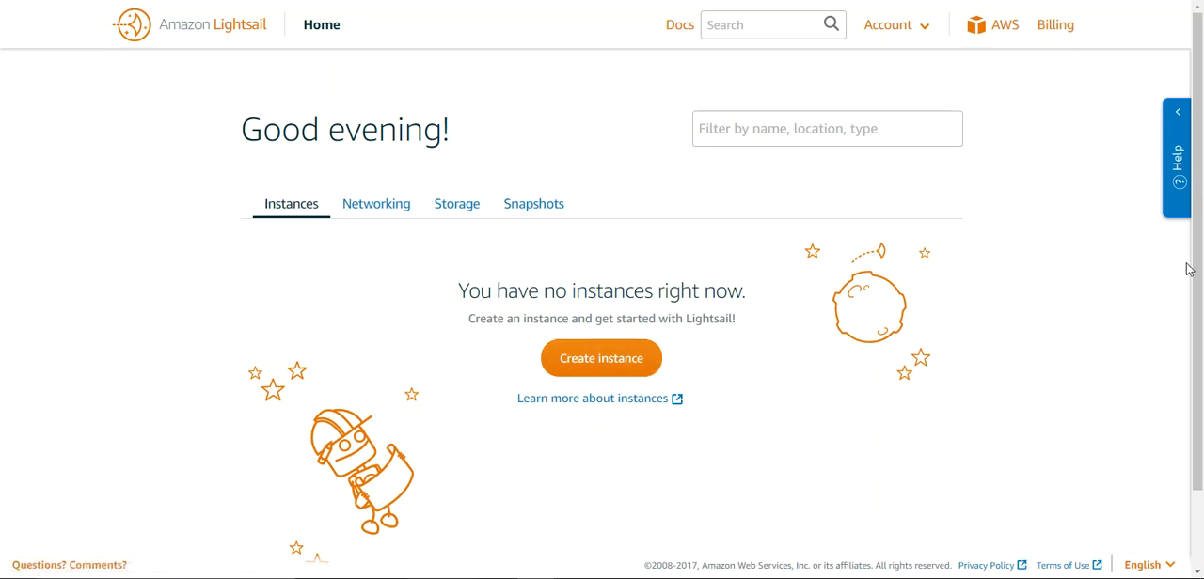
Start creating a new Lightsail instance and bring up the platform and blueprint choices
scroll(1187, 301, down, 1)
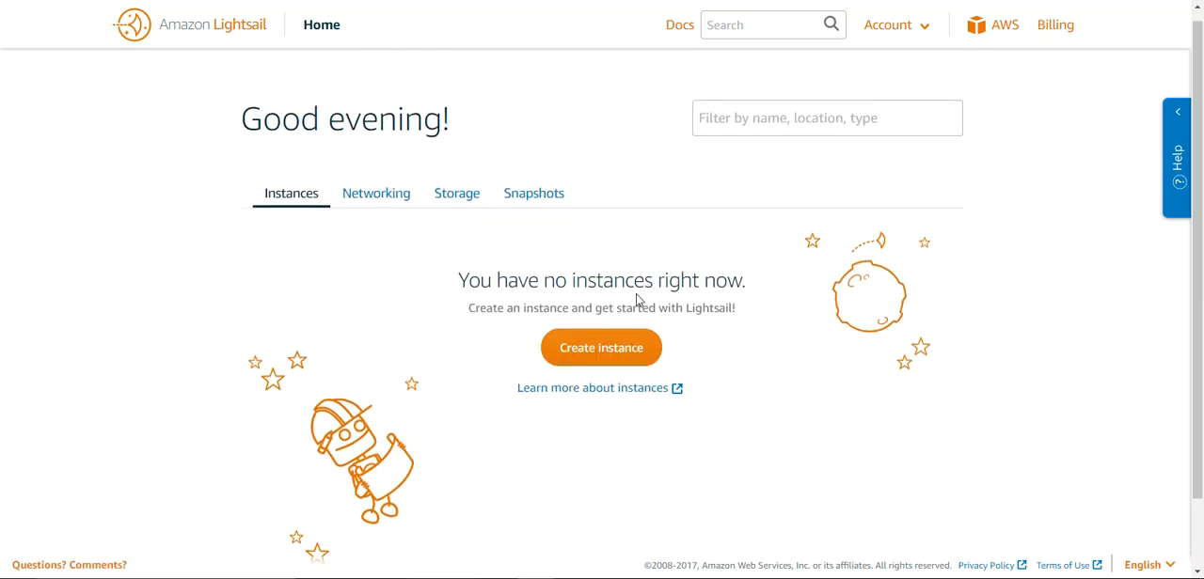
click(608, 349)
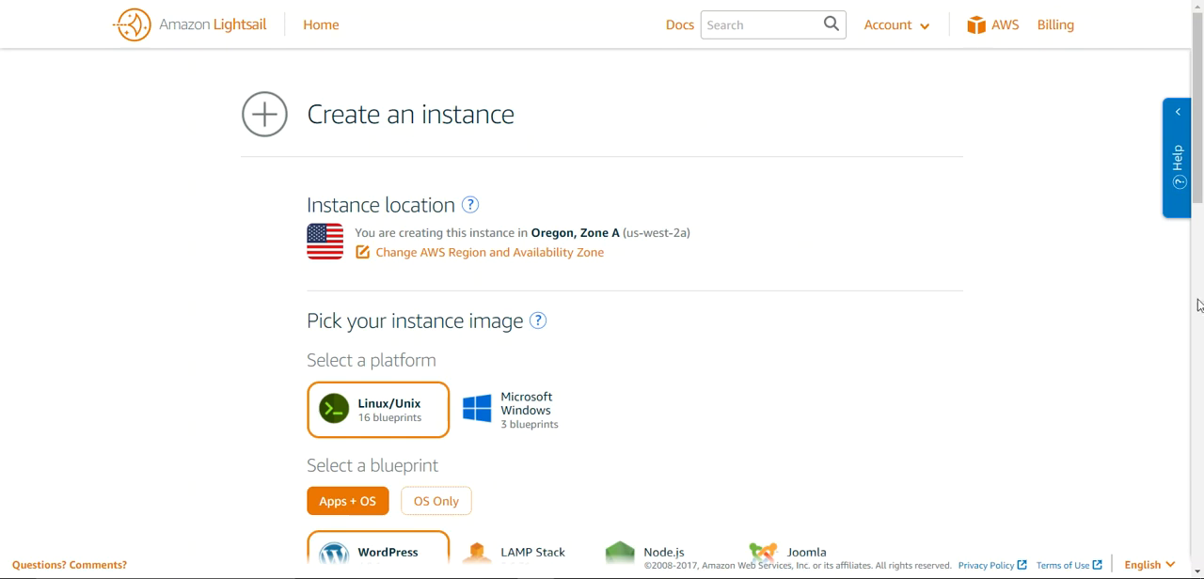
drag(1197, 200, 1199, 275)
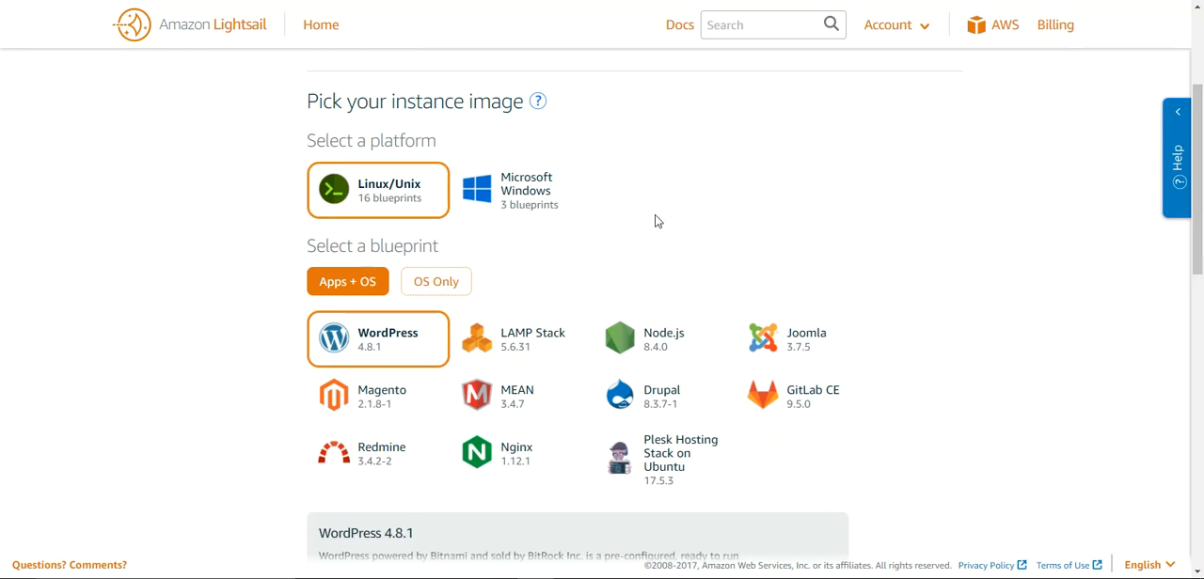
Compare the blueprints offered for Microsoft Windows and Linux/Unix, ending with the Linux/Unix platform and its WordPress blueprint selected
click(522, 201)
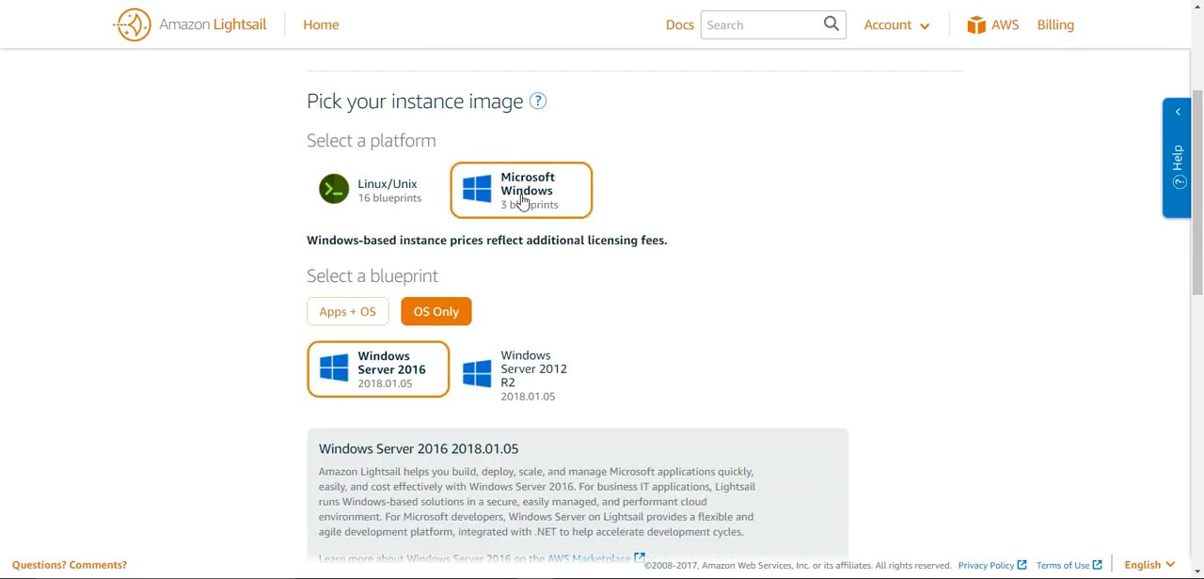
click(374, 202)
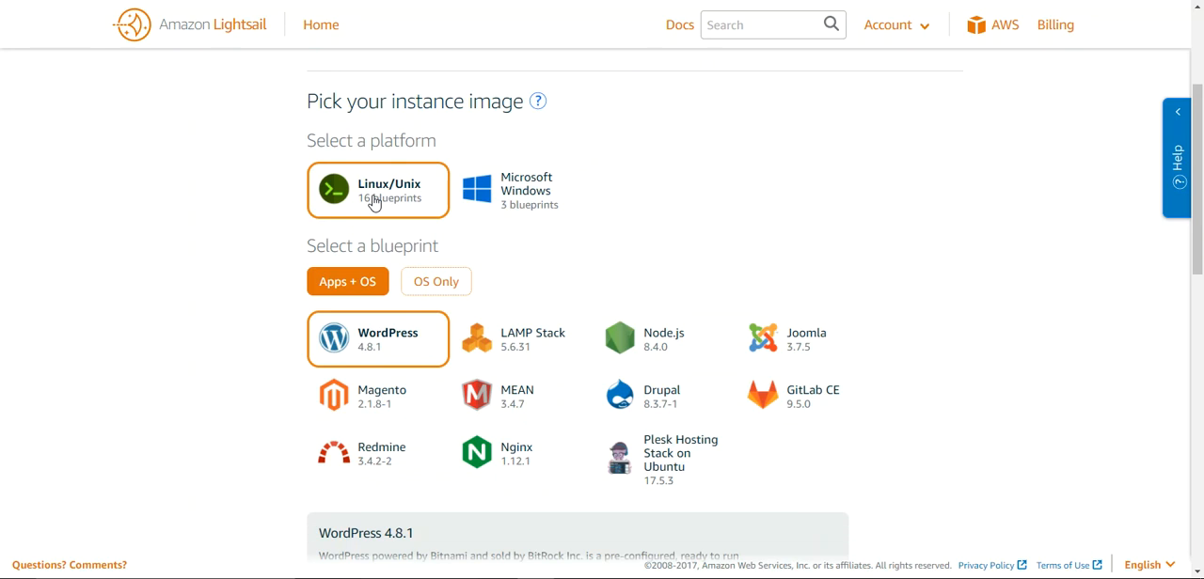
click(501, 186)
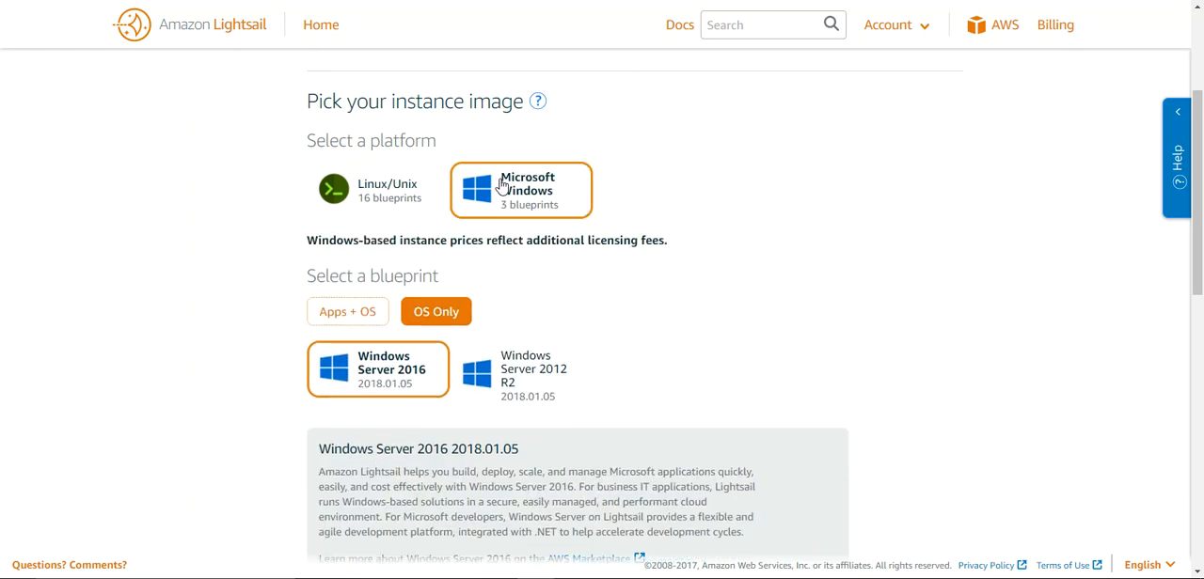
click(409, 193)
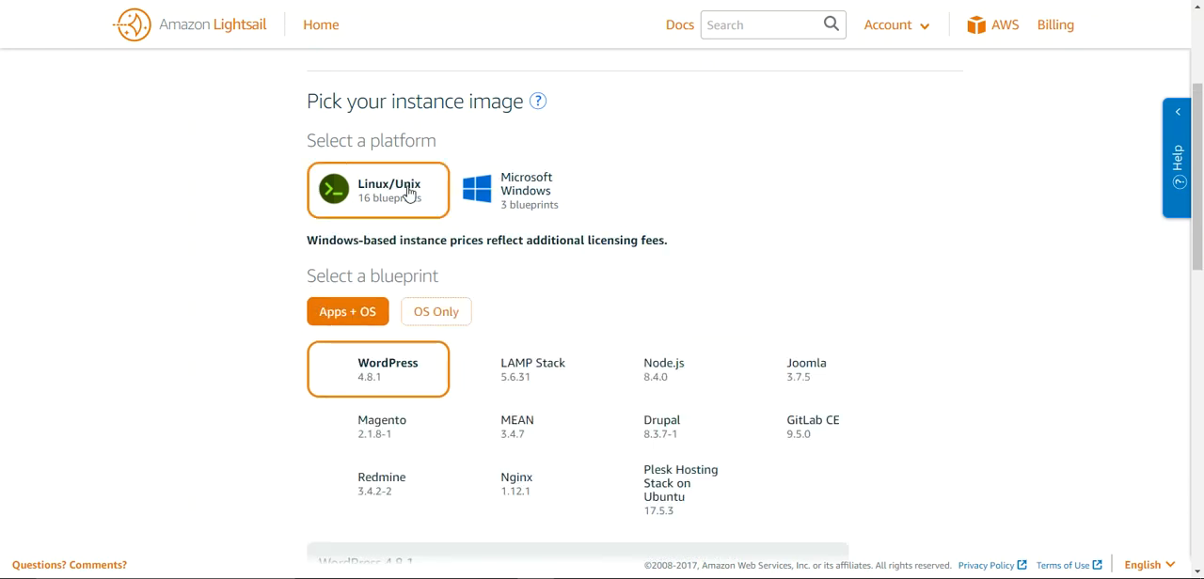
click(501, 195)
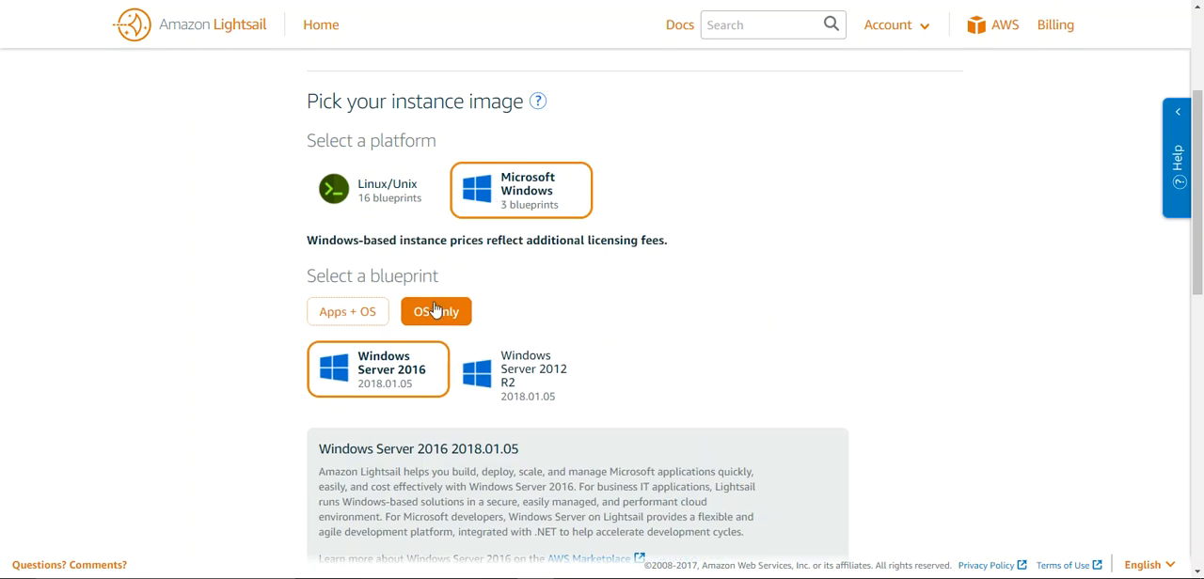
click(371, 312)
click(418, 316)
click(381, 199)
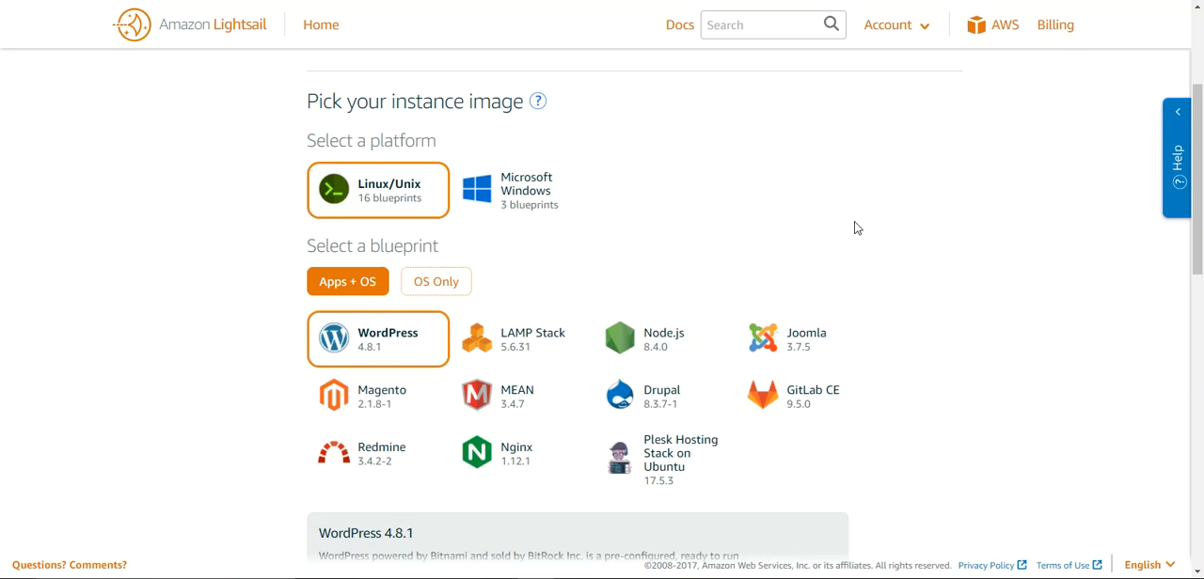
Create one WordPress instance on the $5 monthly plan, keeping the suggested name WordPress-512MB-Oregon-1
drag(1199, 237, 1201, 331)
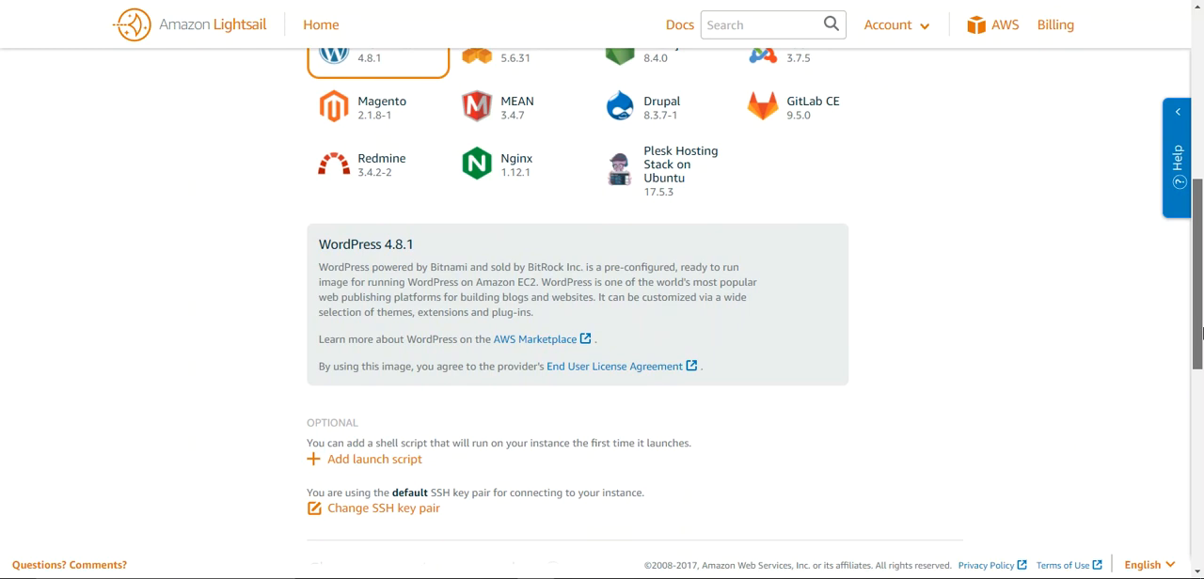
drag(1201, 331, 1201, 425)
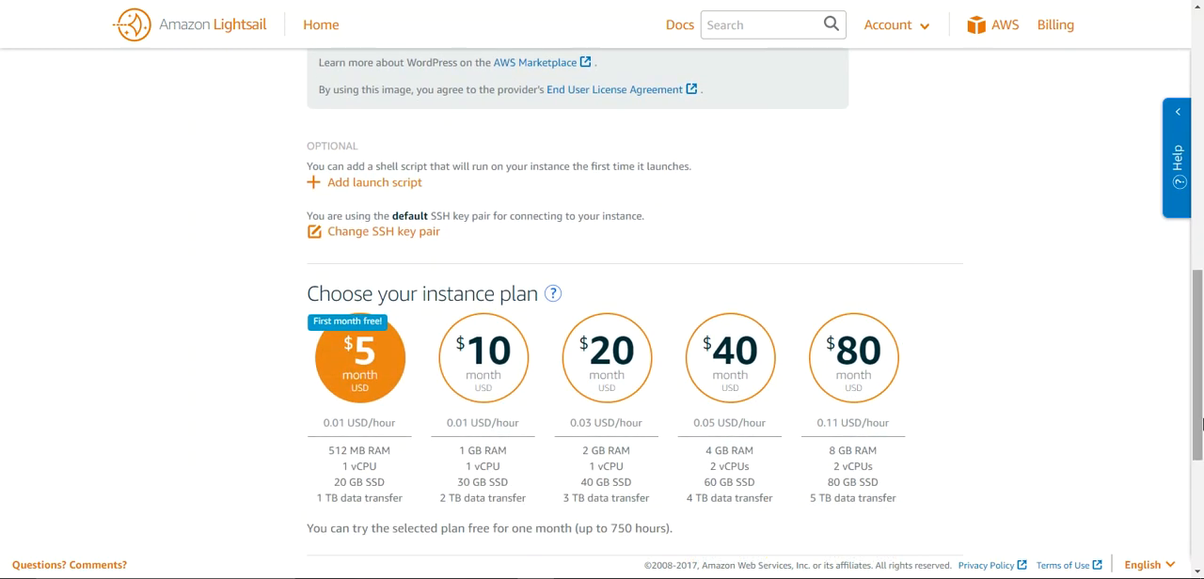
mouse_move(1201, 425)
mouse_down()
mouse_move(1199, 186)
mouse_move(1200, 471)
mouse_move(1200, 176)
mouse_move(1200, 436)
mouse_up()
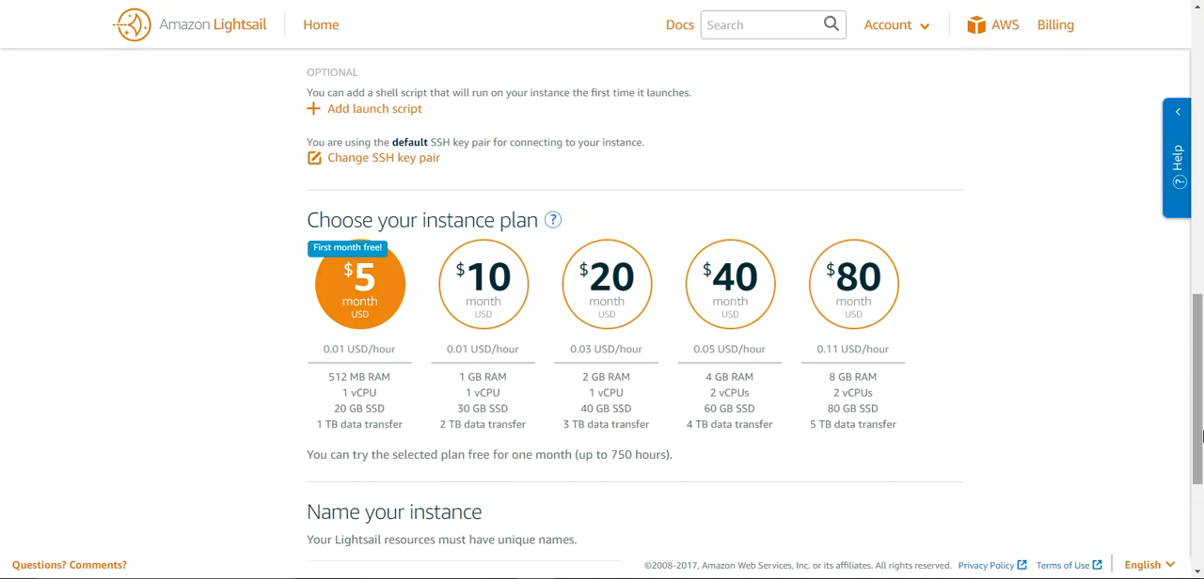
drag(1199, 431, 1198, 439)
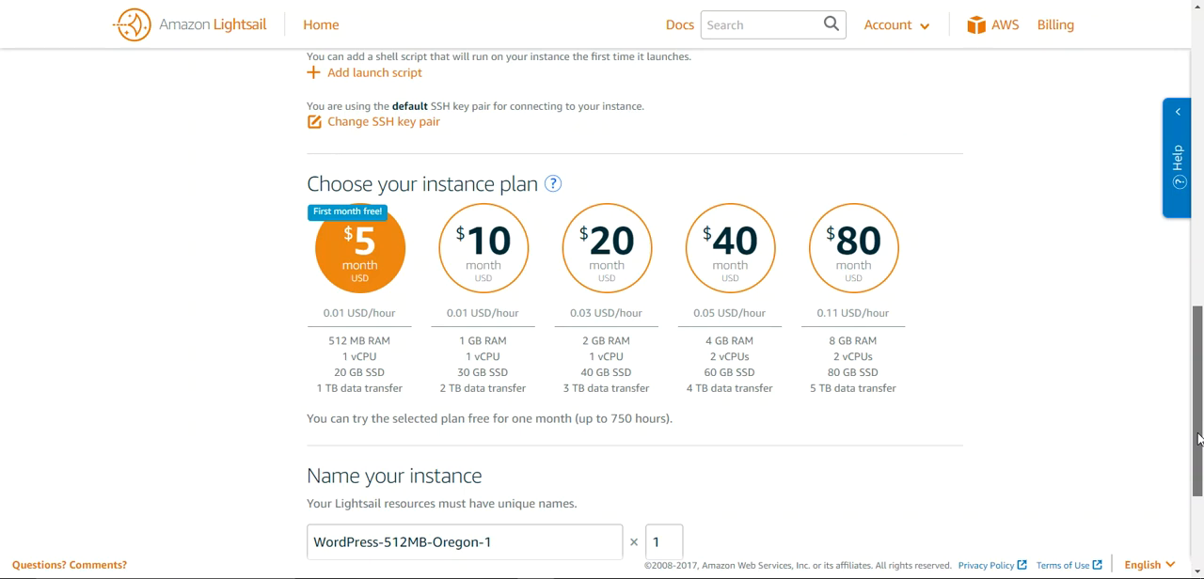
drag(1197, 440, 1198, 481)
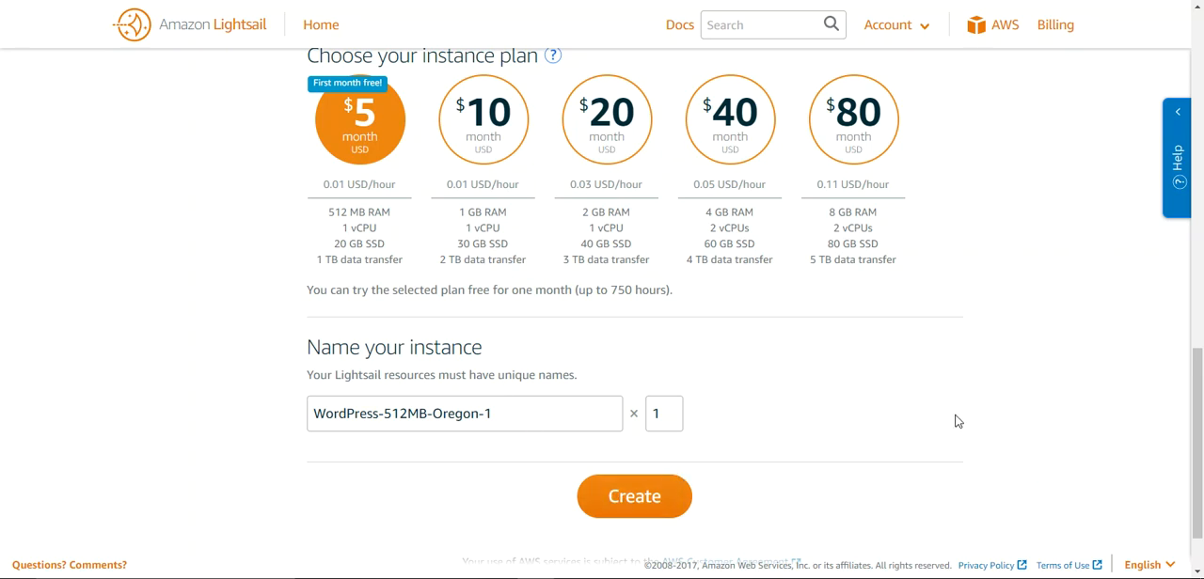
scroll(1201, 376, down, 2)
drag(1203, 297, 1200, 468)
click(673, 435)
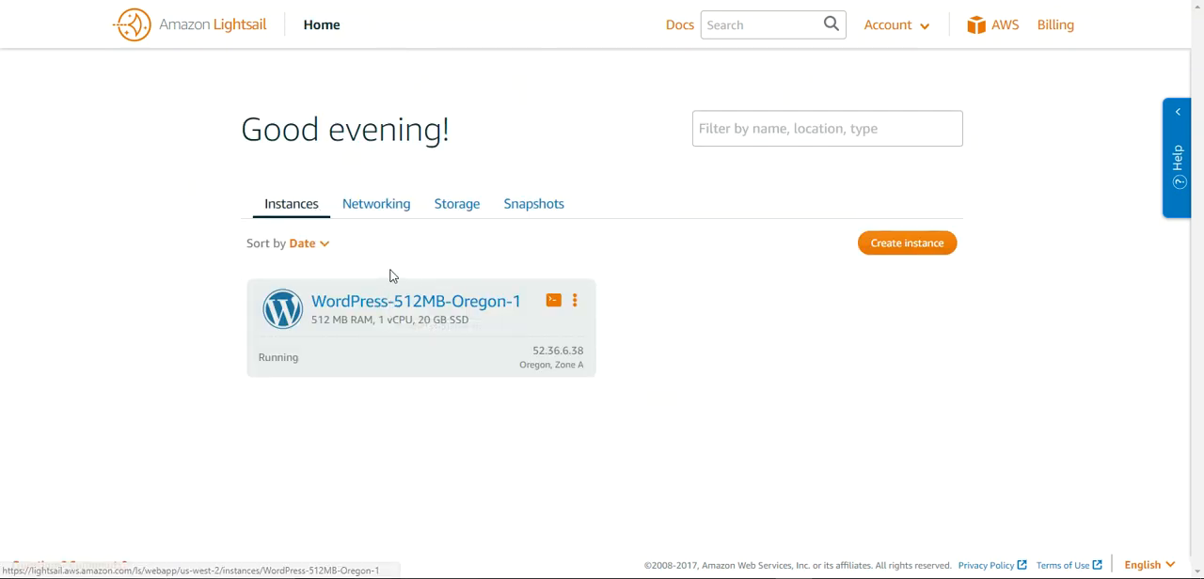
Try to connect to the WordPress-512MB-Oregon-1 instance in the browser-based SSH terminal, and close the terminal window
click(553, 303)
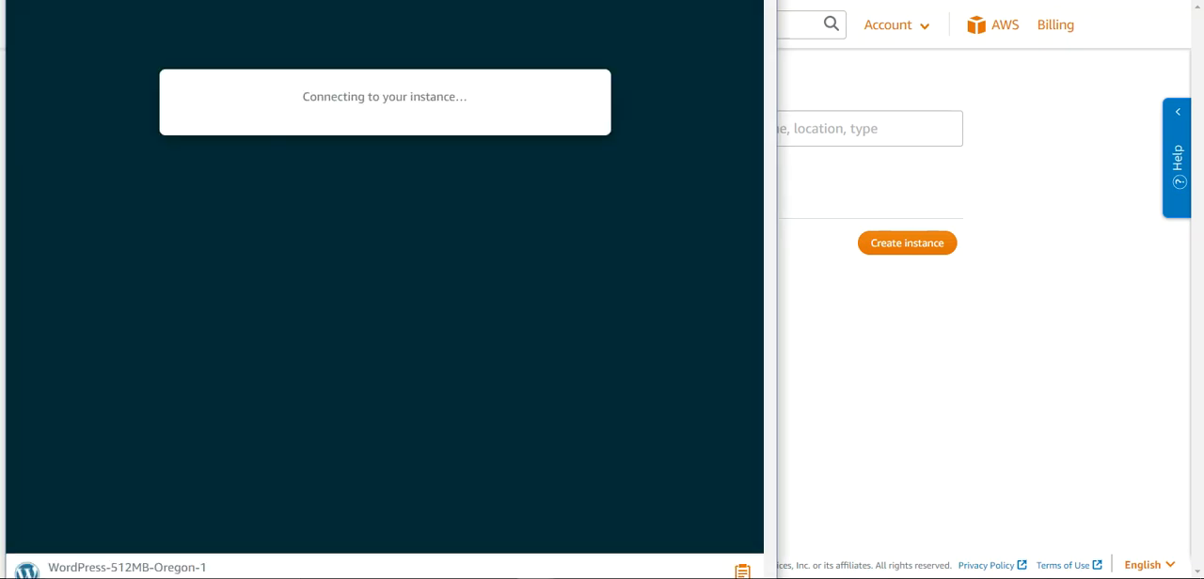
drag(222, 0, 257, 30)
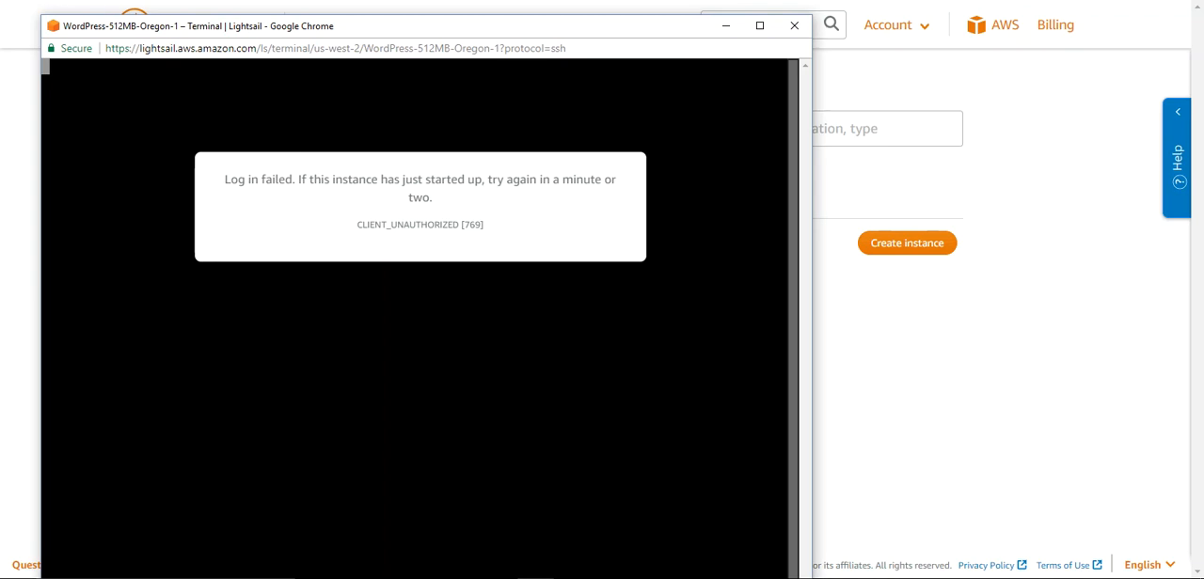
click(793, 25)
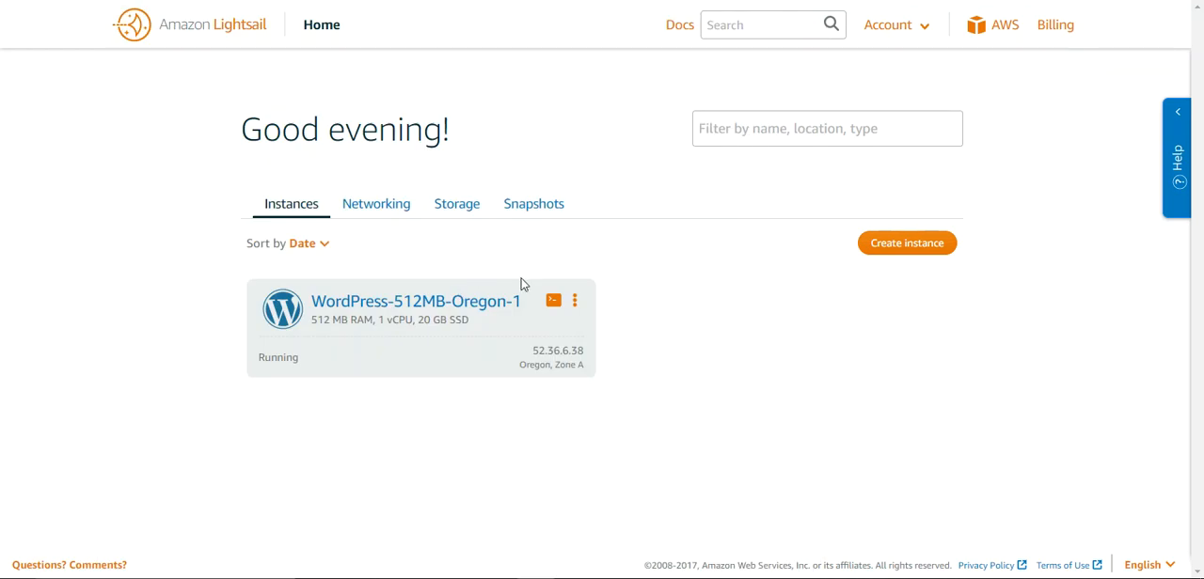
Look through the network, storage disk and snapshot options available for the Lightsail account
click(391, 211)
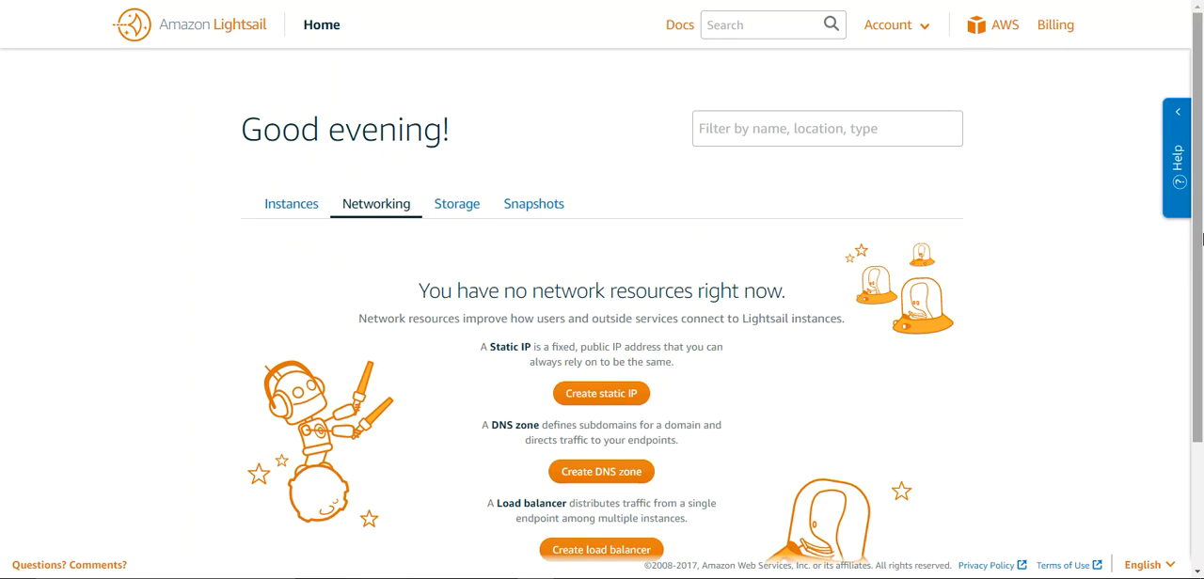
drag(1202, 240, 1190, 186)
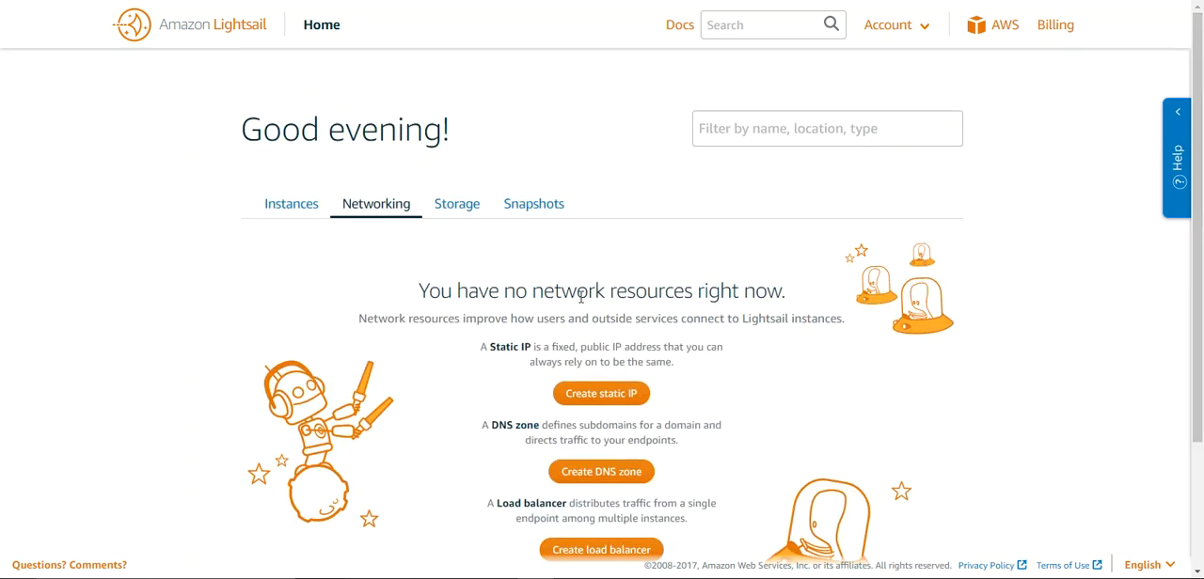
click(456, 213)
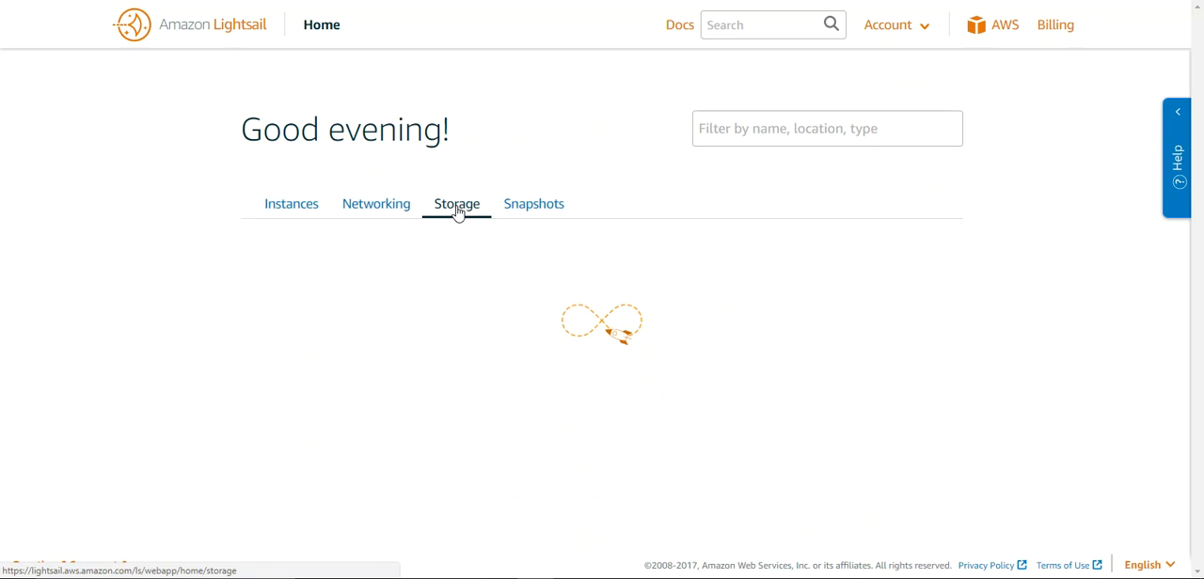
click(530, 210)
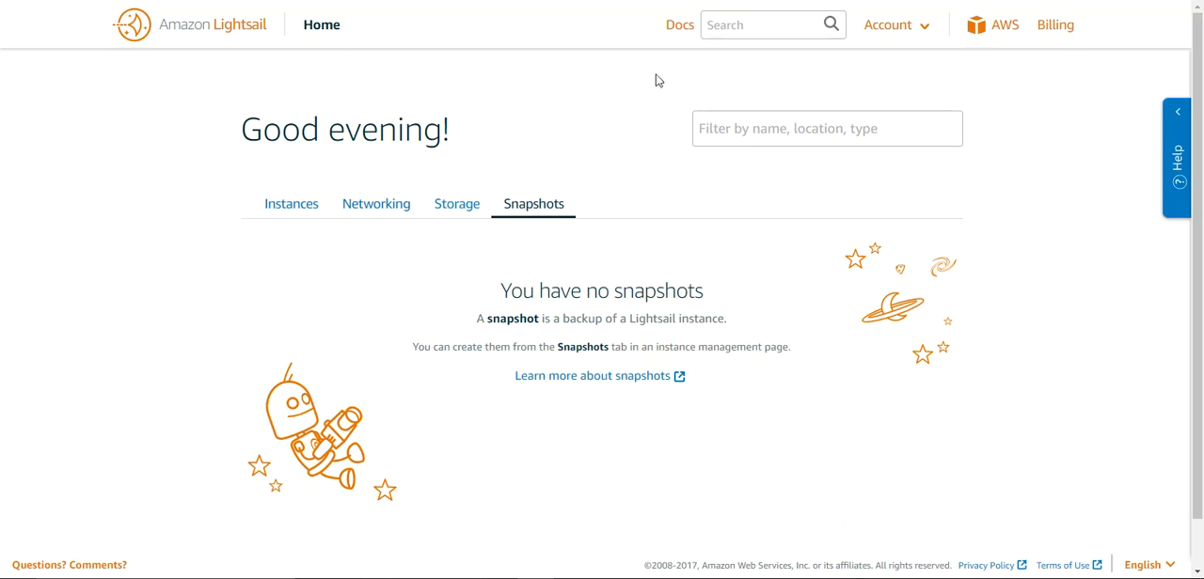
Open the Lightsail documentation in a new browser tab
right_click(678, 32)
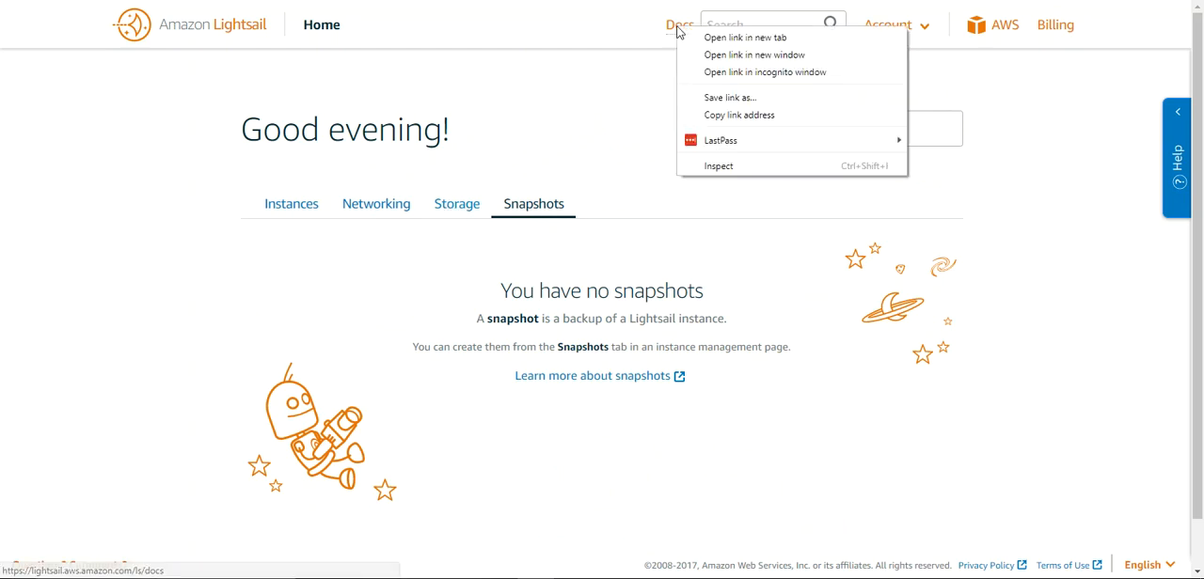
click(722, 36)
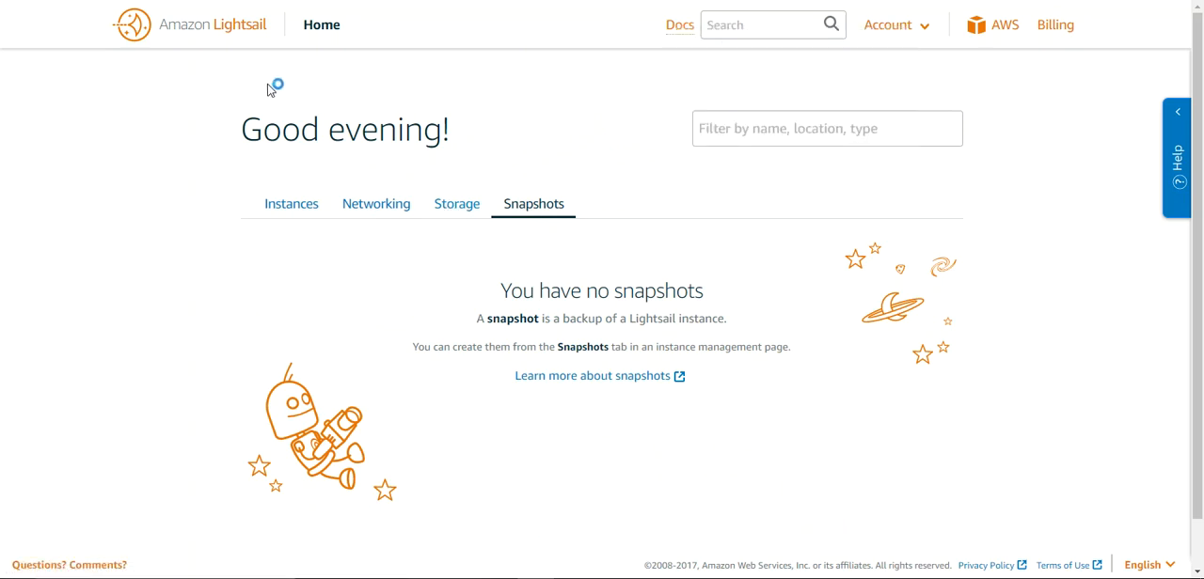
Open the documentation article on getting started using WordPress from a Lightsail instance and read its login instructions
click(282, 0)
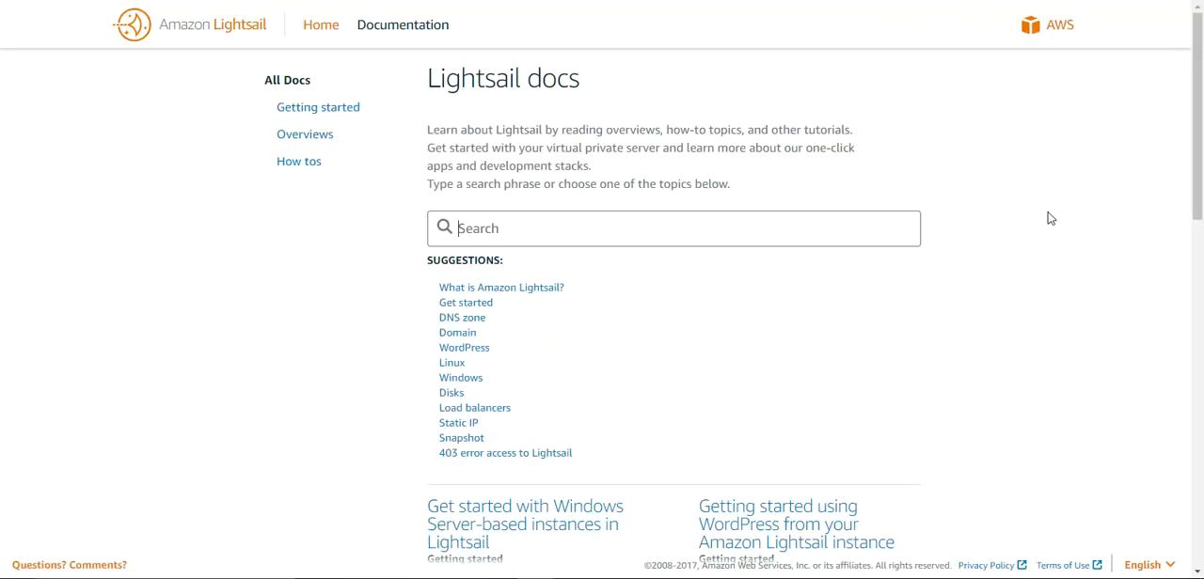
drag(1197, 149, 1202, 259)
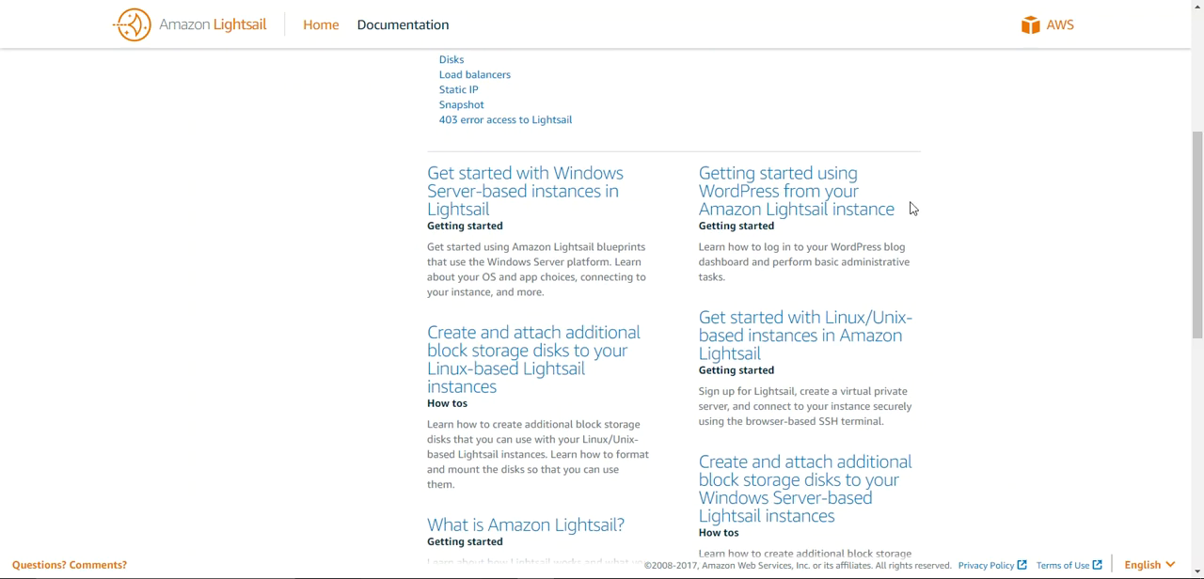
click(752, 201)
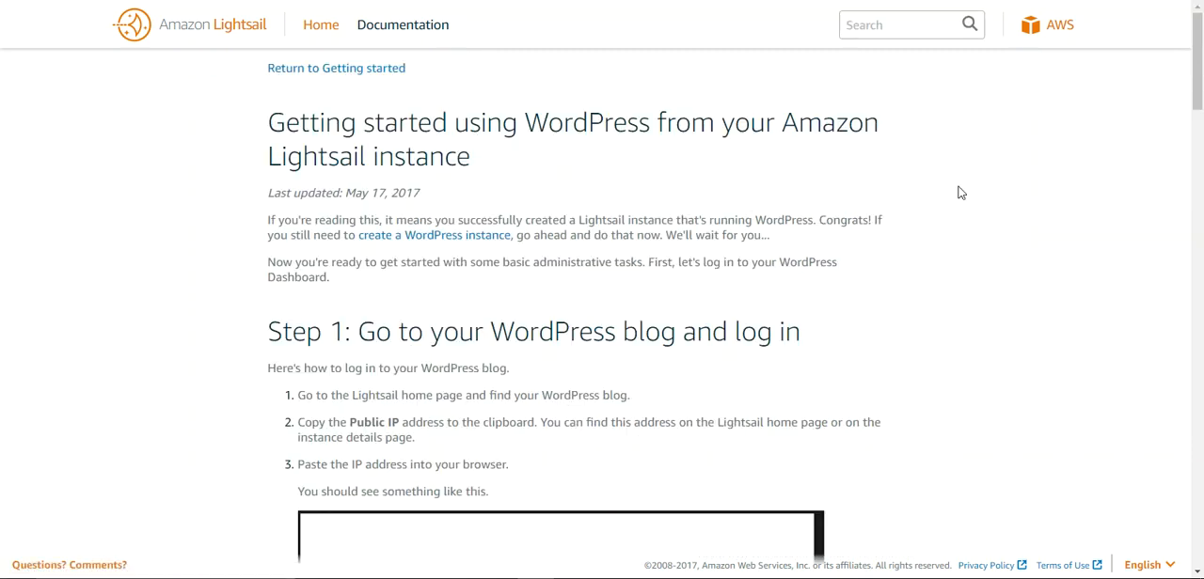
mouse_move(1200, 71)
mouse_down()
mouse_move(1200, 101)
mouse_move(1200, 70)
mouse_up()
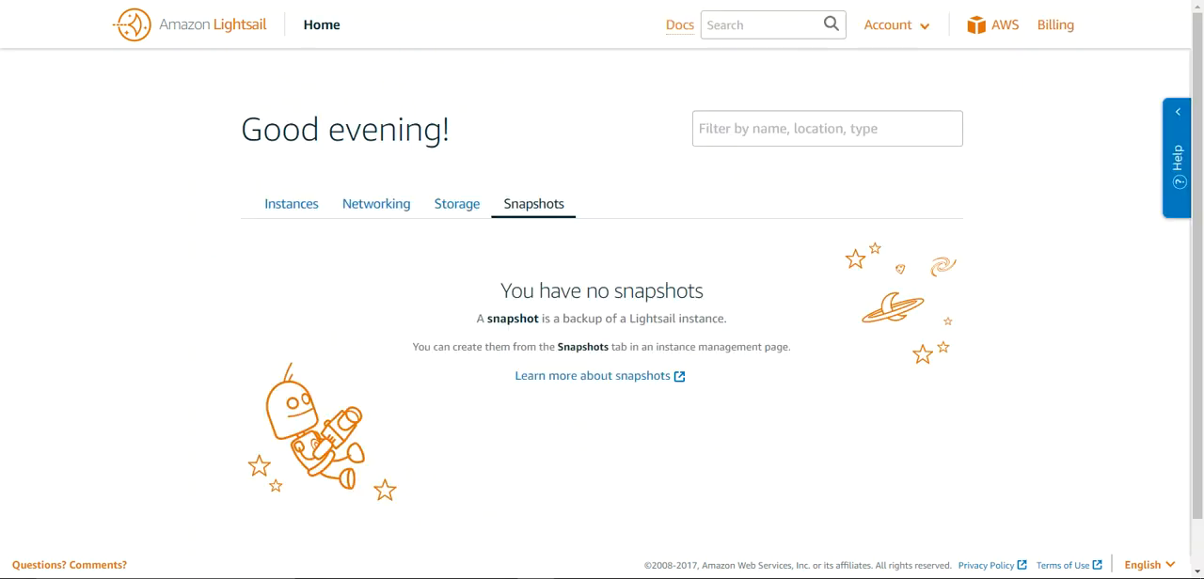
Return to the Lightsail instances list, connect to WordPress-512MB-Oregon-1 in the browser-based SSH terminal, and reposition the terminal window
click(289, 216)
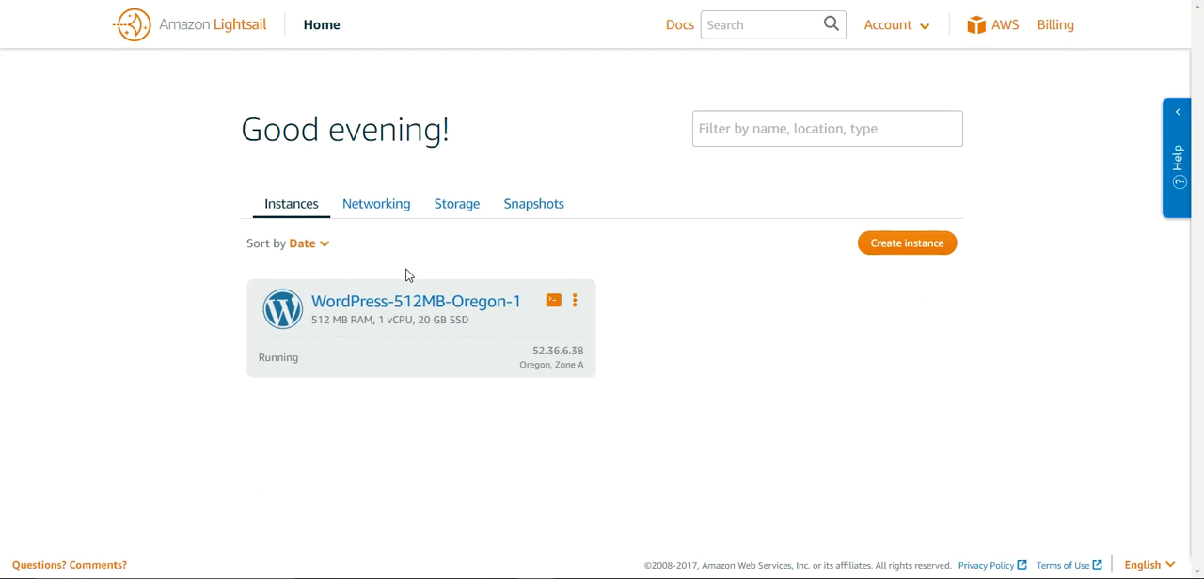
click(553, 303)
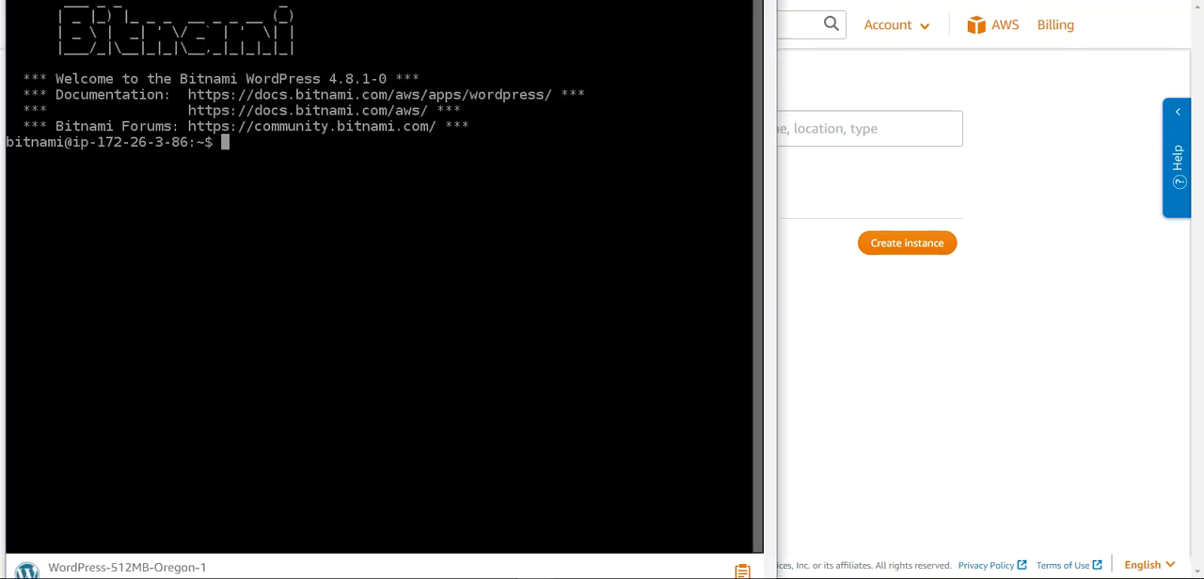
drag(214, 0, 308, 47)
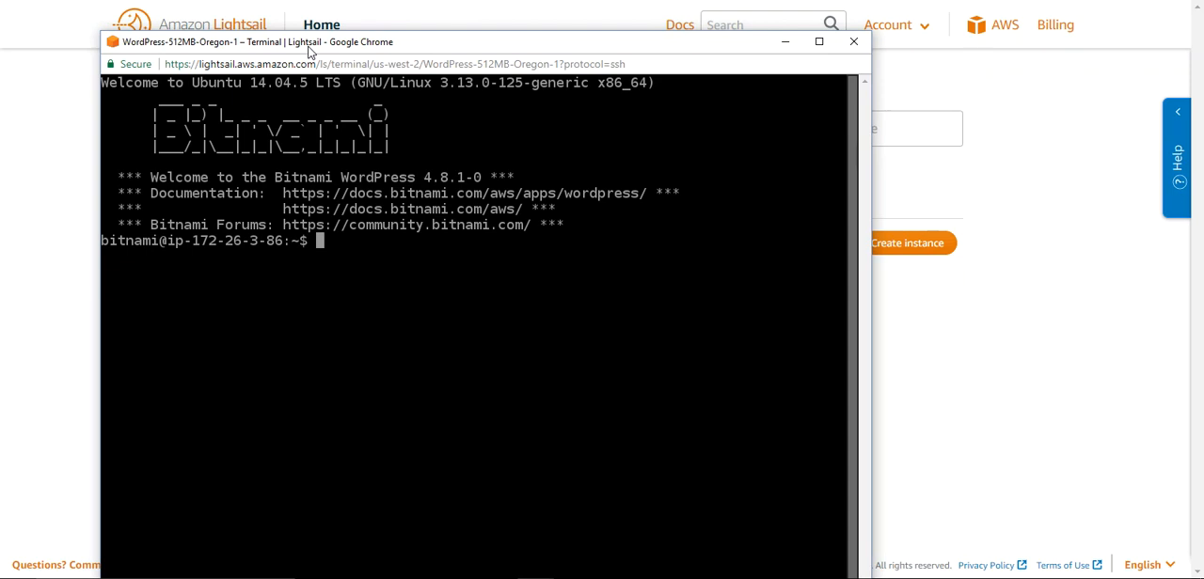
drag(309, 52, 379, 21)
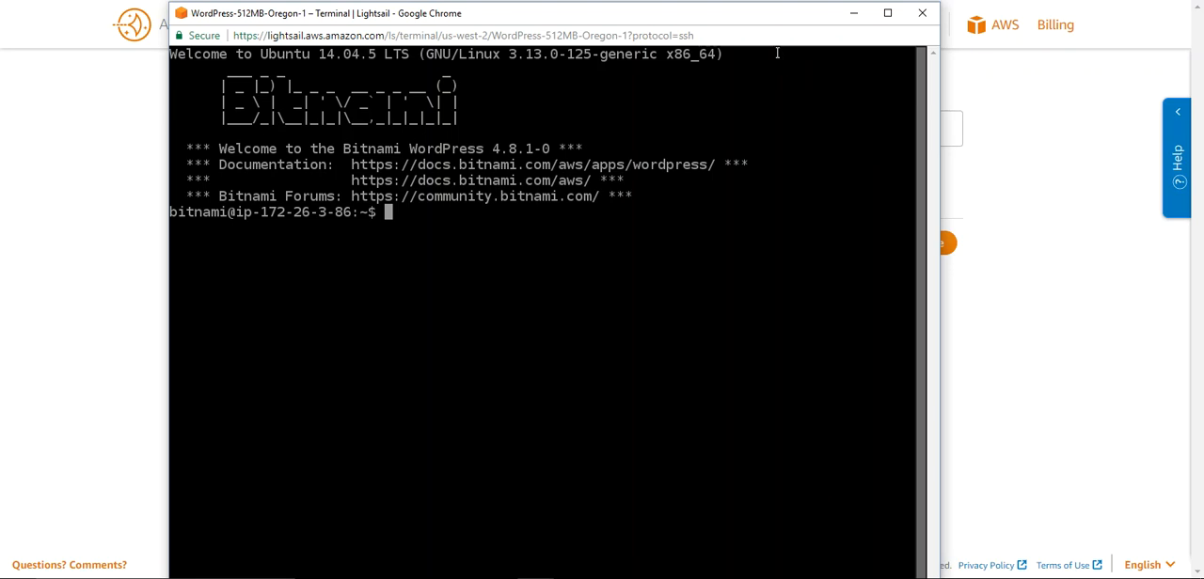
mouse_move(734, 19)
mouse_down()
mouse_move(717, 107)
mouse_move(739, 340)
mouse_move(737, 480)
mouse_move(727, 20)
mouse_up()
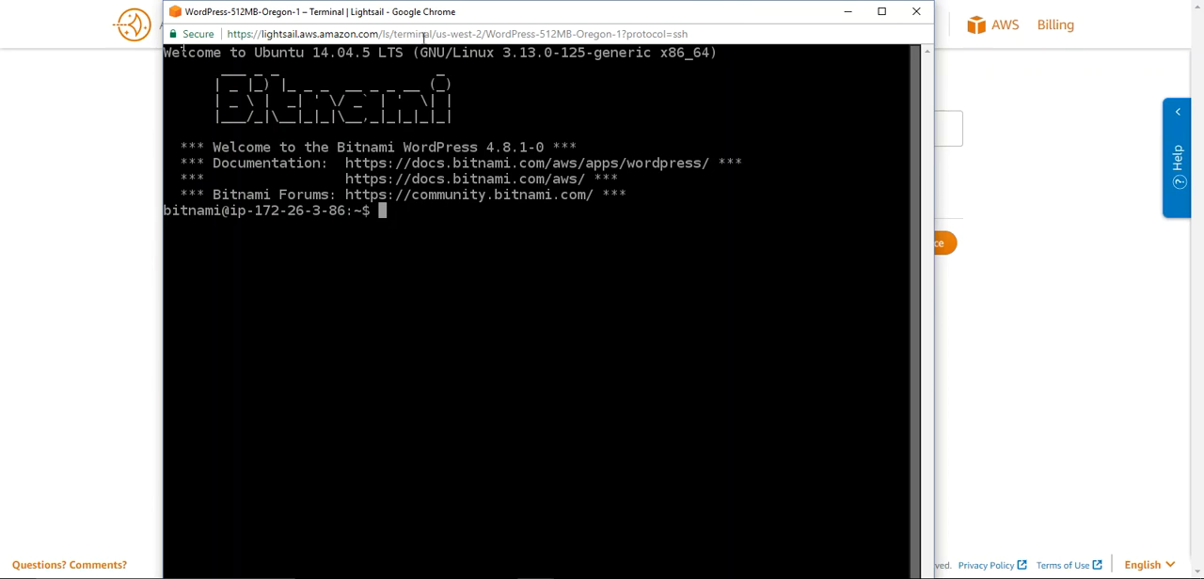
Minimize the SSH terminal to look at the Lightsail home page, and bring the terminal window back into view
click(846, 13)
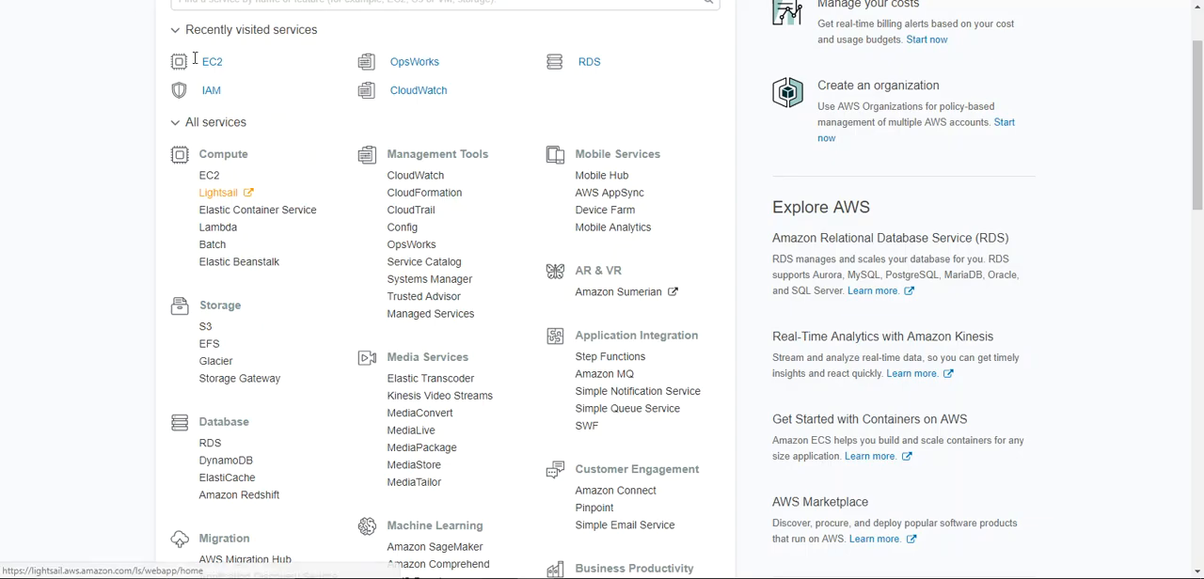
click(209, 64)
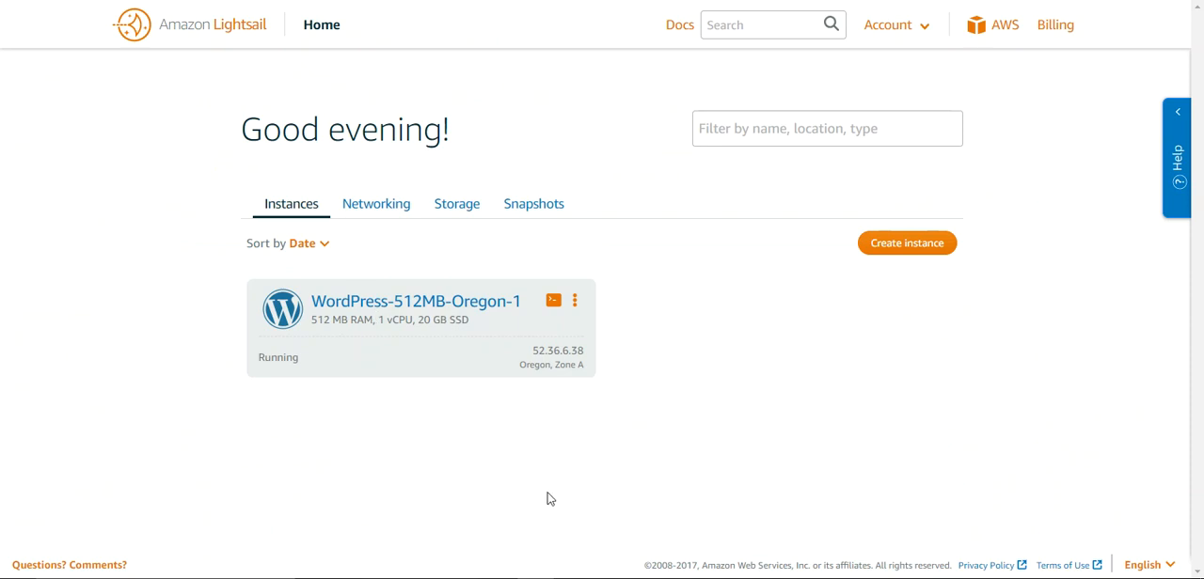
mouse_move(533, 574)
click(581, 549)
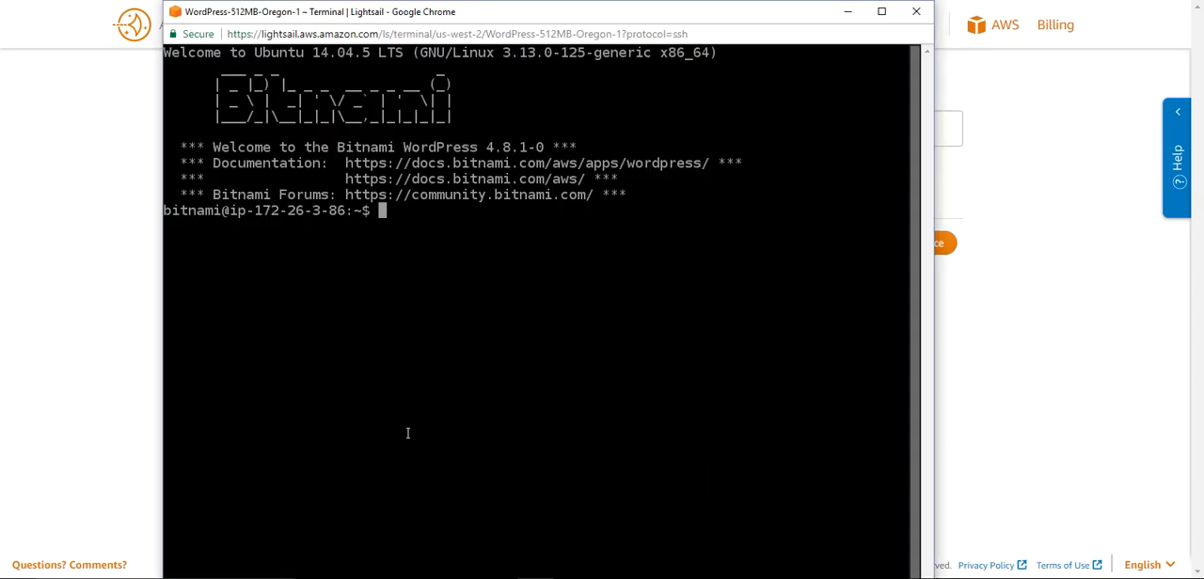
drag(492, 13, 399, 18)
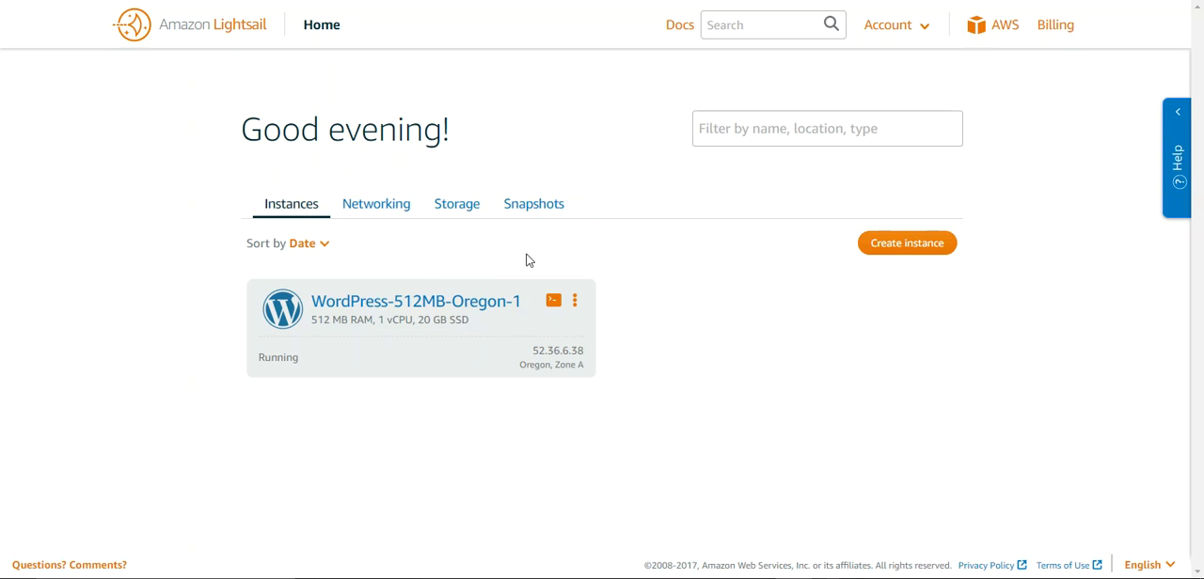
Open the management page of the WordPress-512MB-Oregon-1 instance and view its SSH client connection details
click(575, 303)
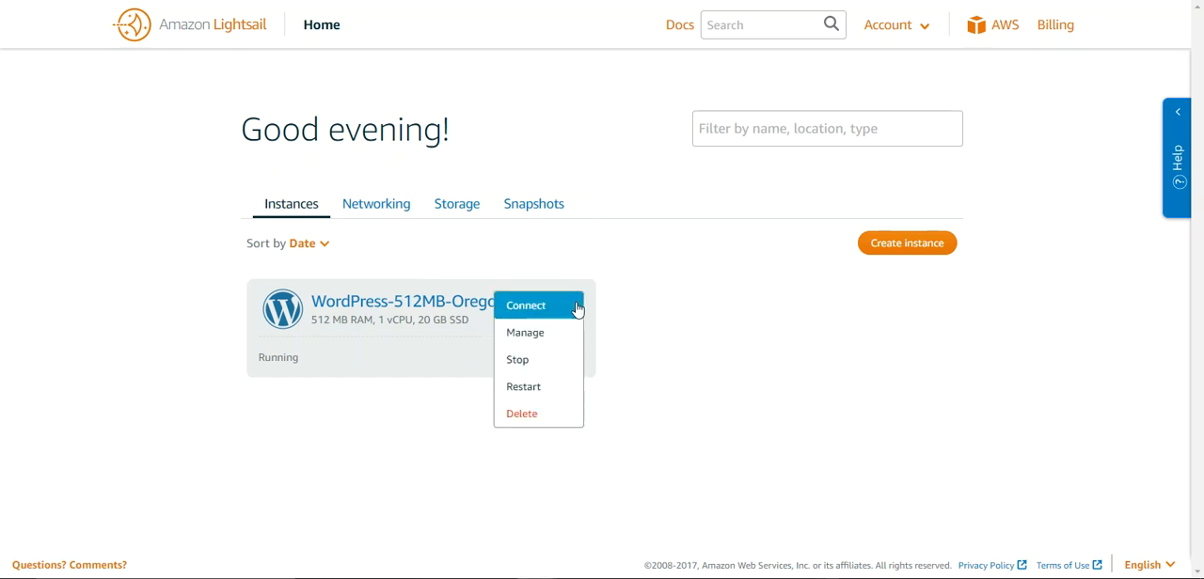
click(532, 333)
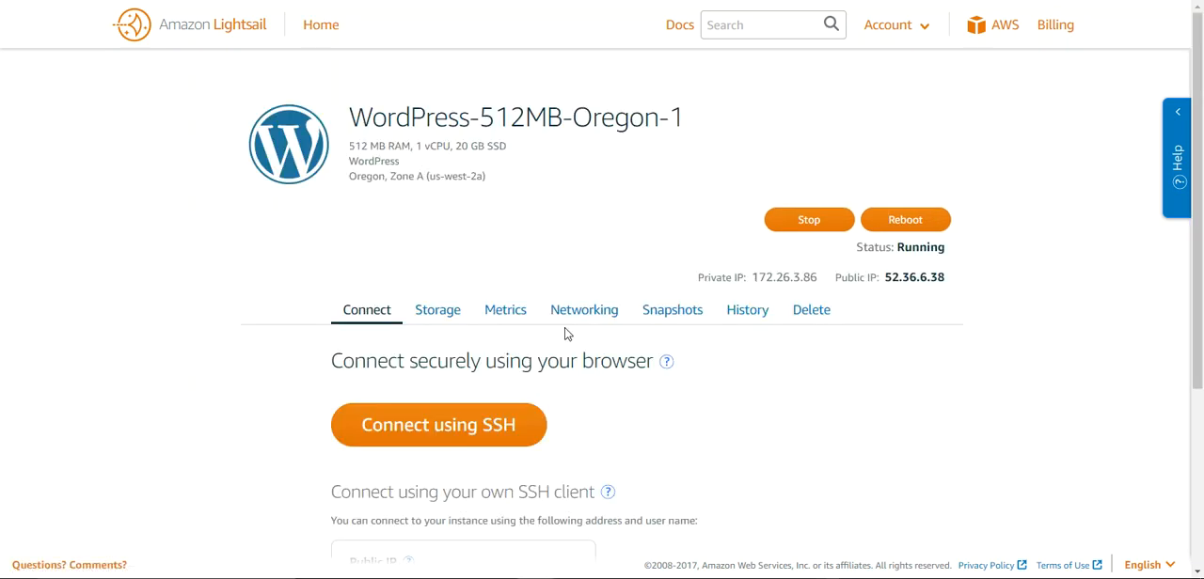
scroll(1169, 311, down, 3)
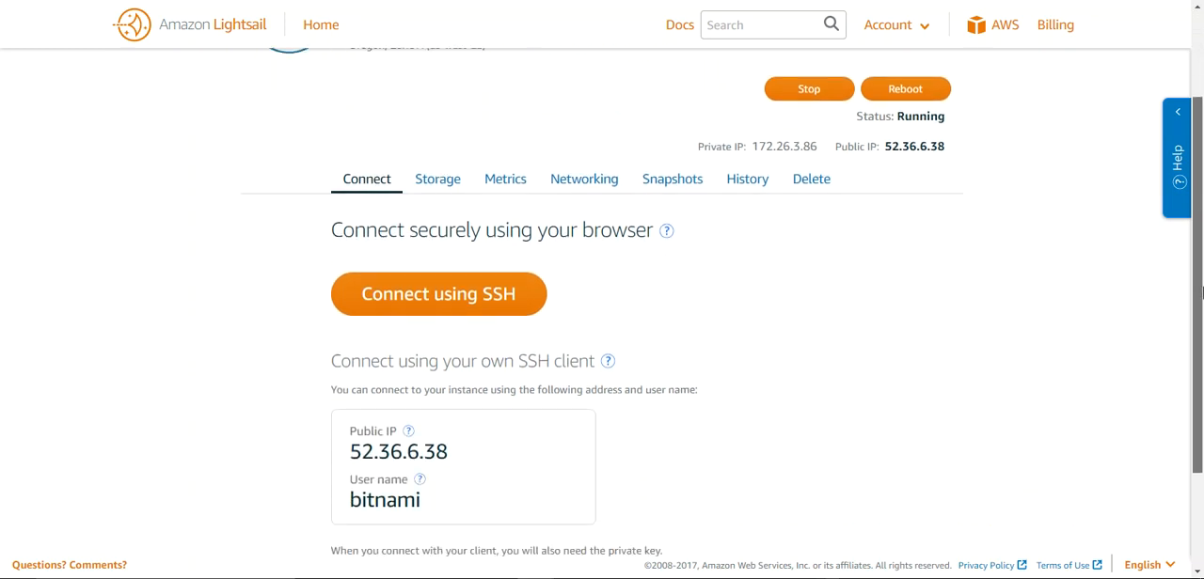
Copy the instance's public IP 52.36.6.38, open it in a new browser tab, and look through the WordPress blog page
drag(464, 438, 352, 433)
key(ctrl+c)
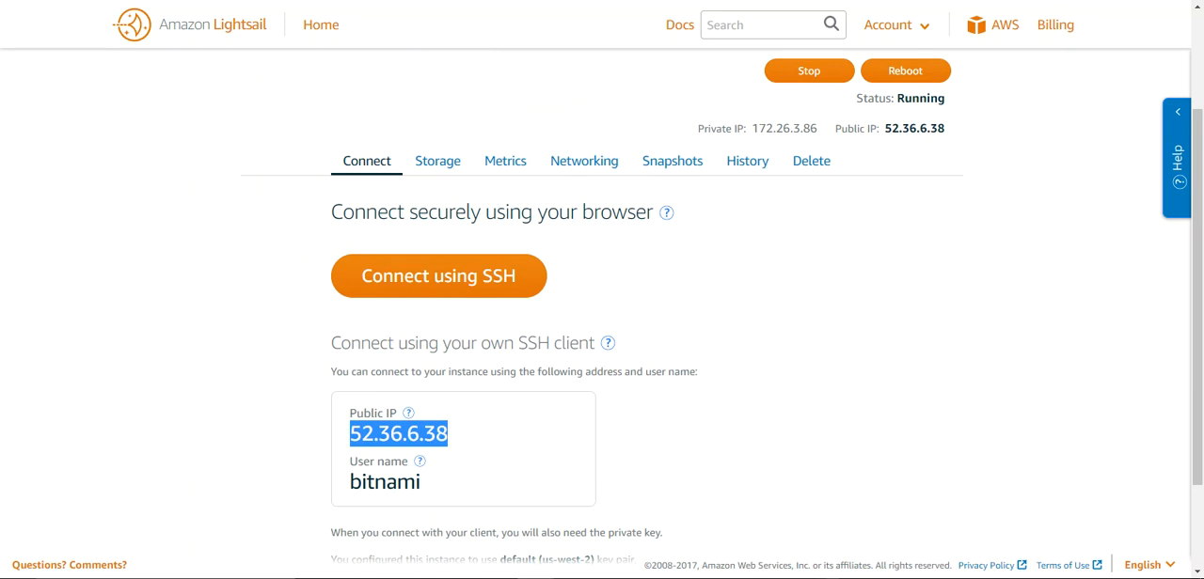
key(ctrl+t)
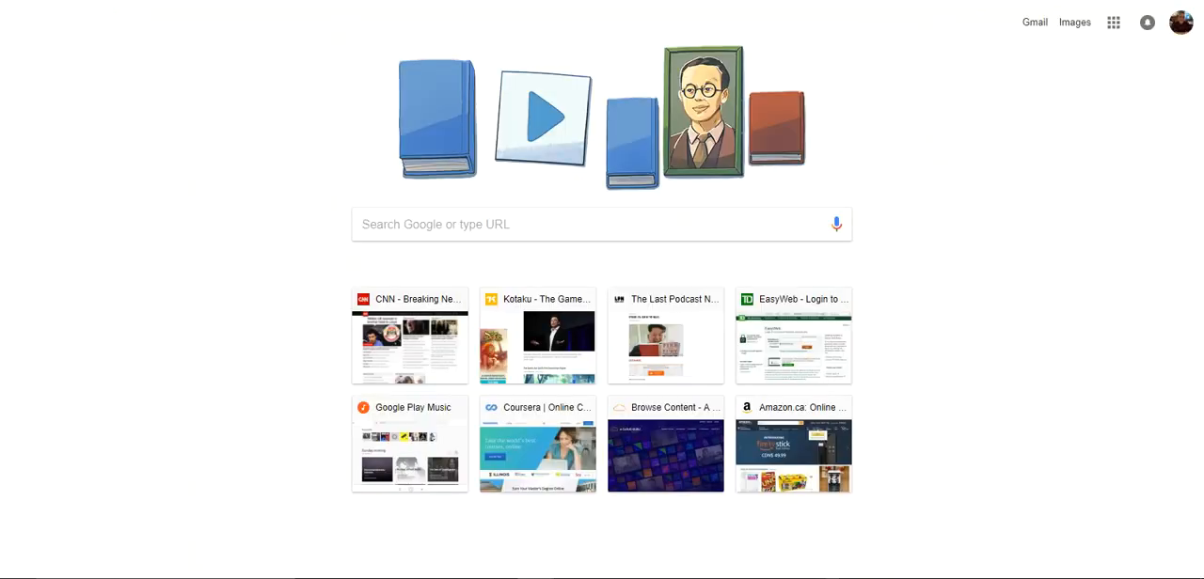
key(ctrl+v)
key(Return)
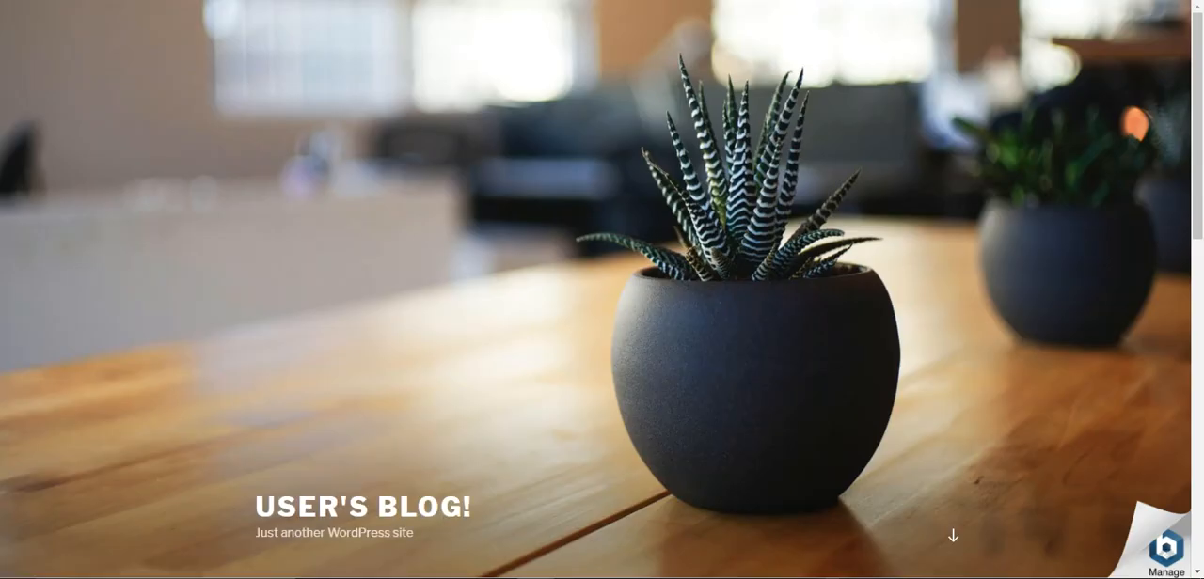
drag(1197, 87, 1201, 45)
drag(1199, 174, 1196, 420)
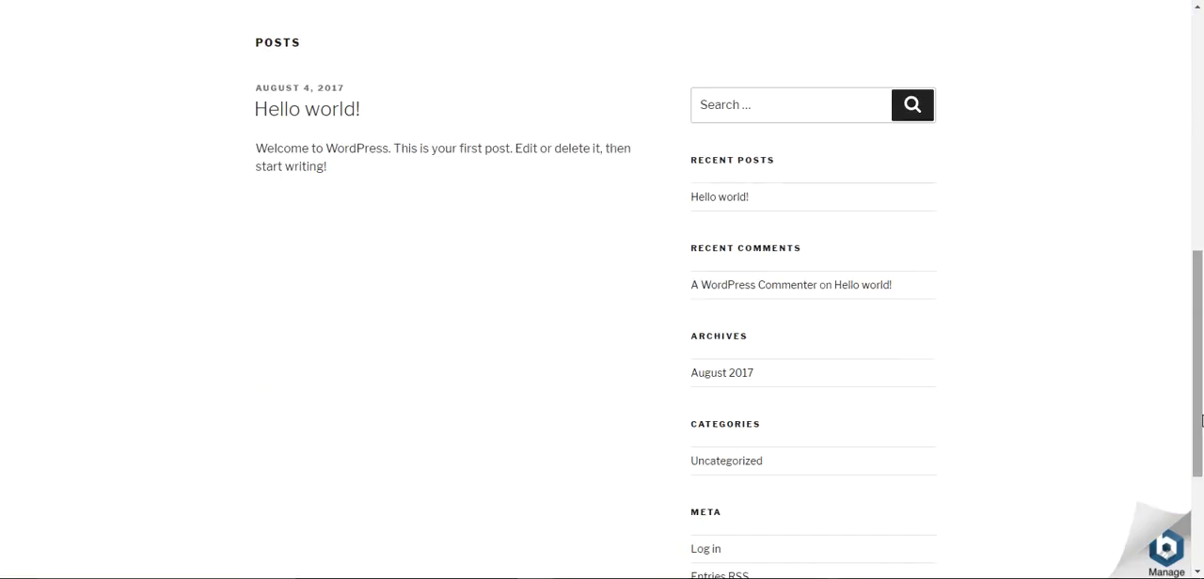
Open the blog's Bitnami management page and review its WordPress, phpMyAdmin and system access information
click(1158, 536)
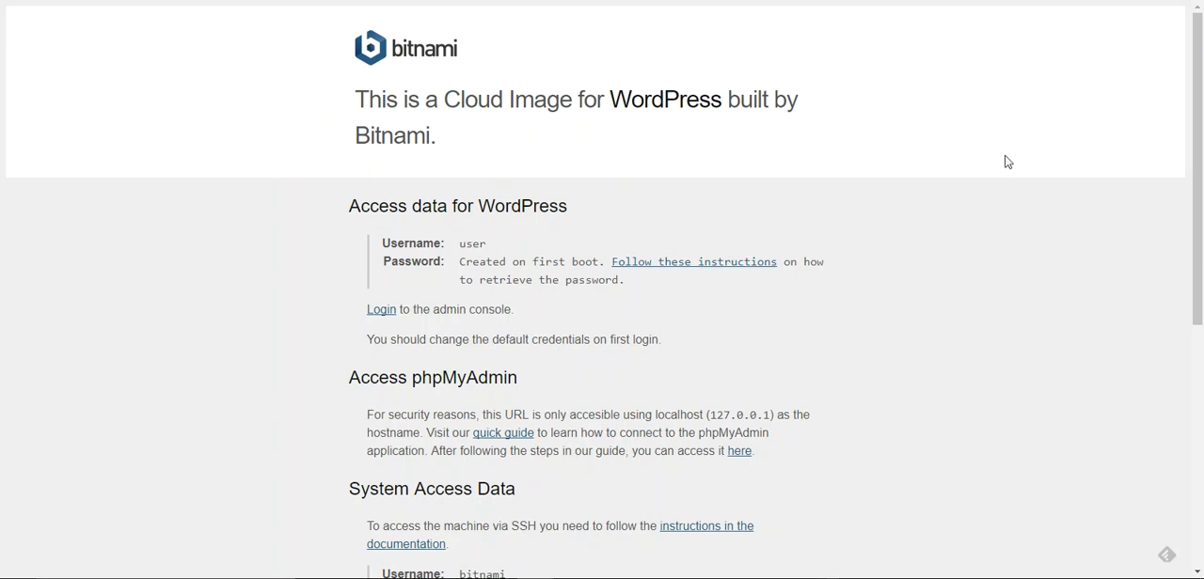
drag(1198, 192, 1202, 263)
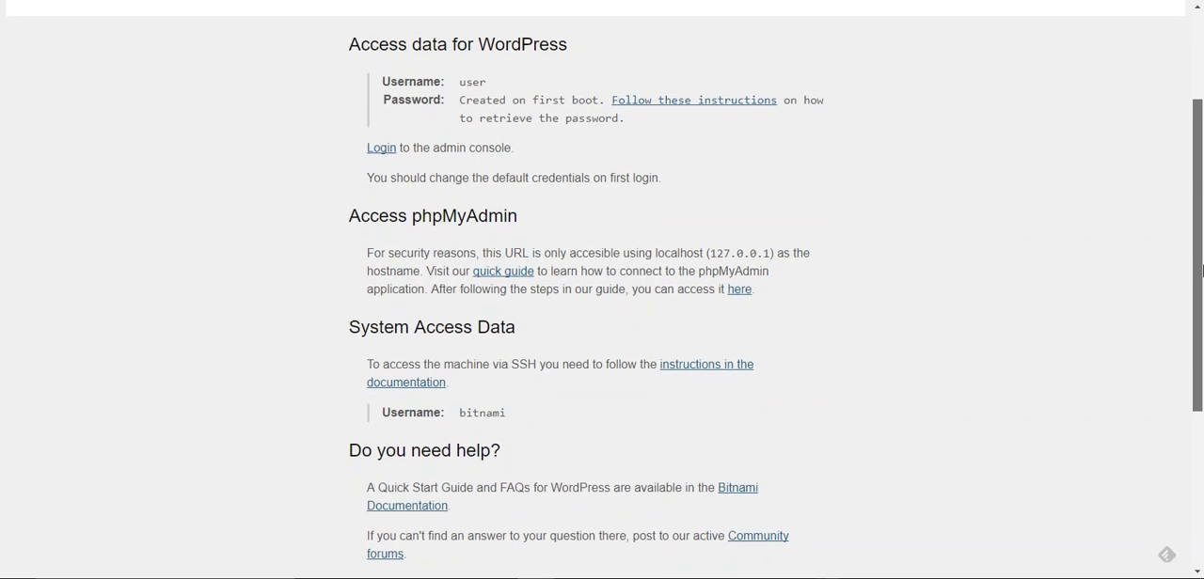
drag(1202, 264, 1202, 231)
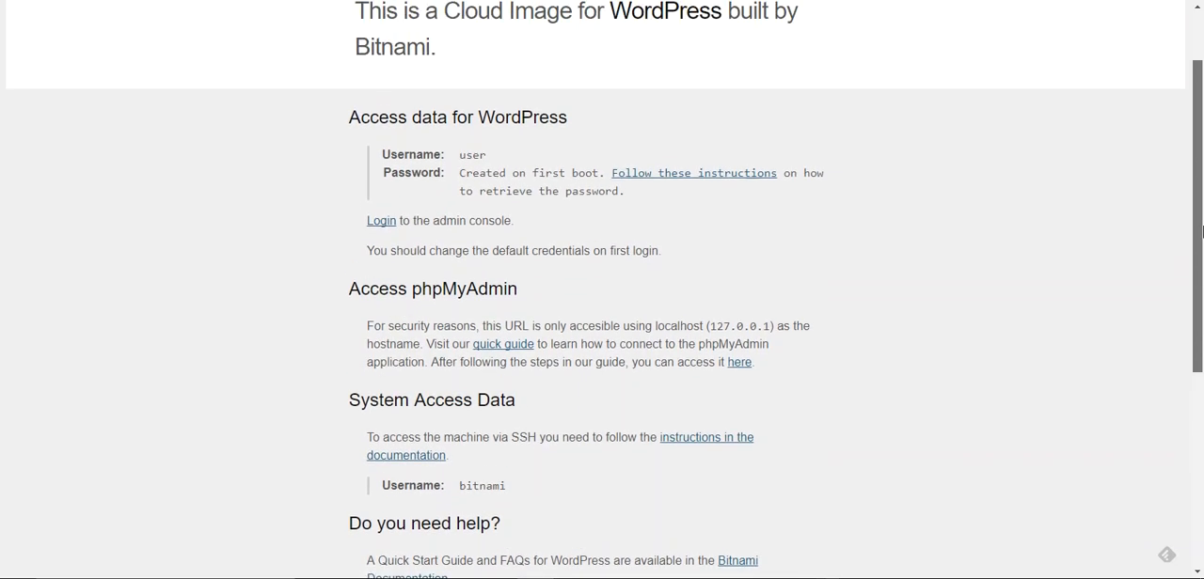
drag(1202, 231, 1200, 167)
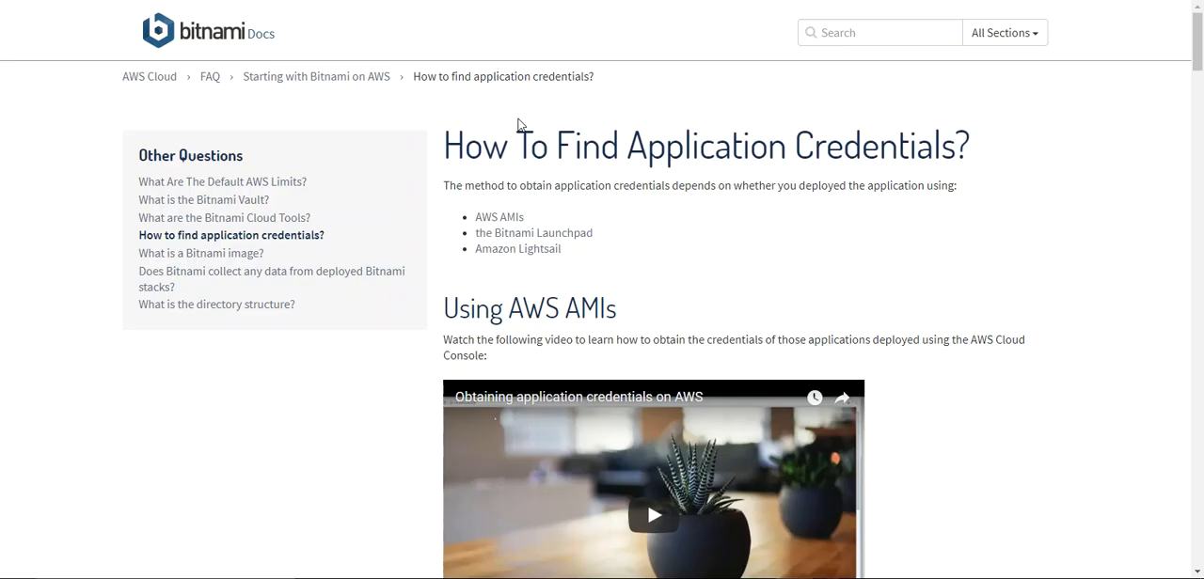
Read the Bitnami guide on finding application credentials, including the AWS system log instructions
scroll(1199, 45, down, 1)
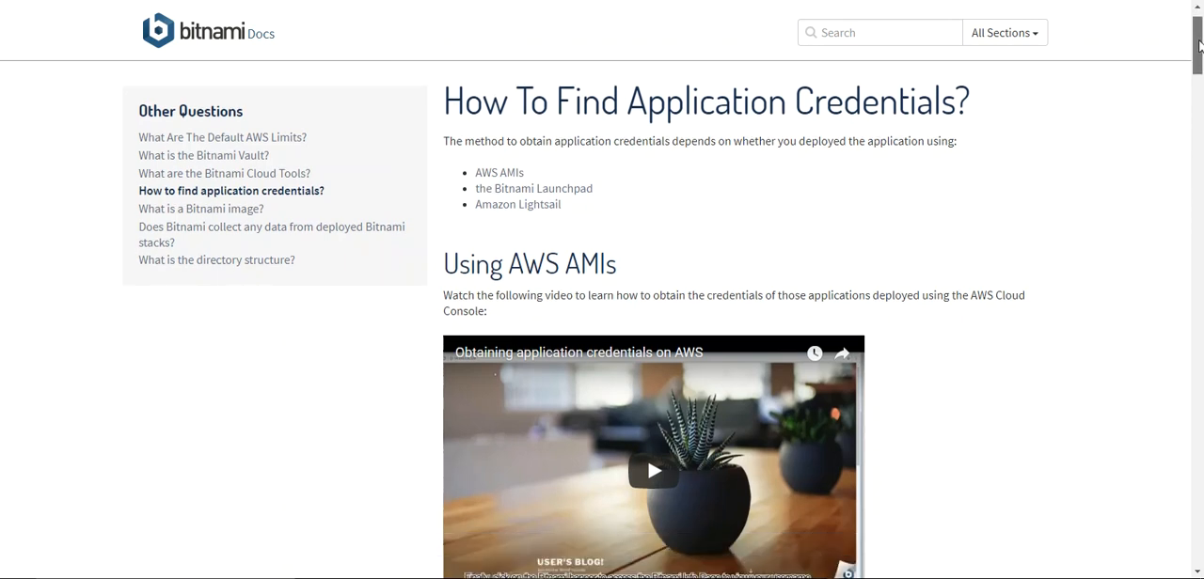
scroll(1200, 45, down, 2)
scroll(1199, 47, up, 3)
scroll(1199, 47, down, 1)
drag(1200, 47, 1200, 187)
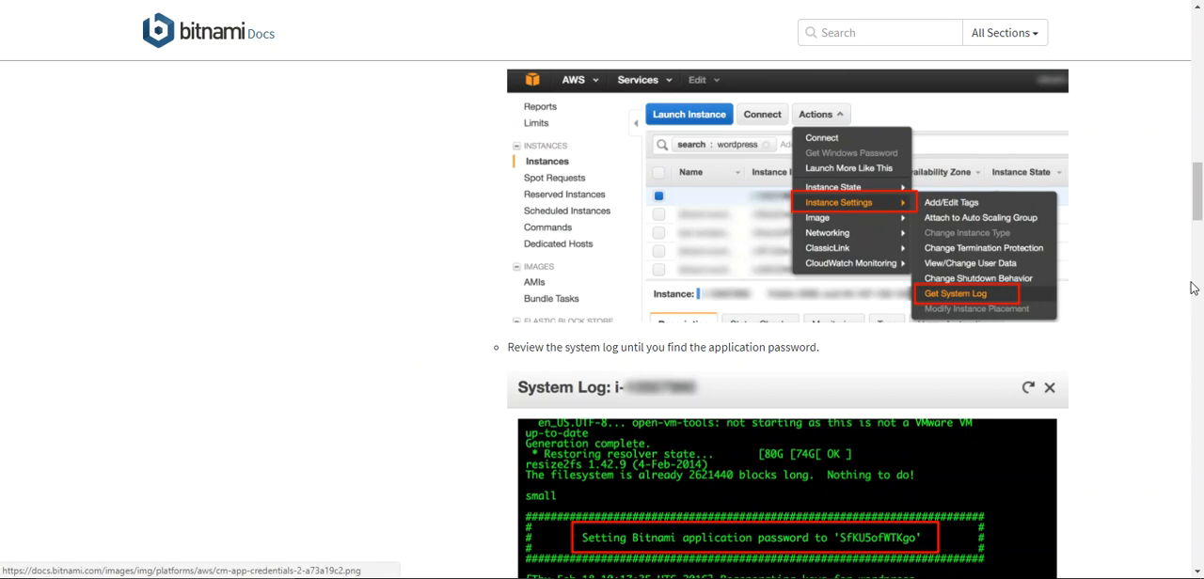
drag(1196, 188, 1199, 215)
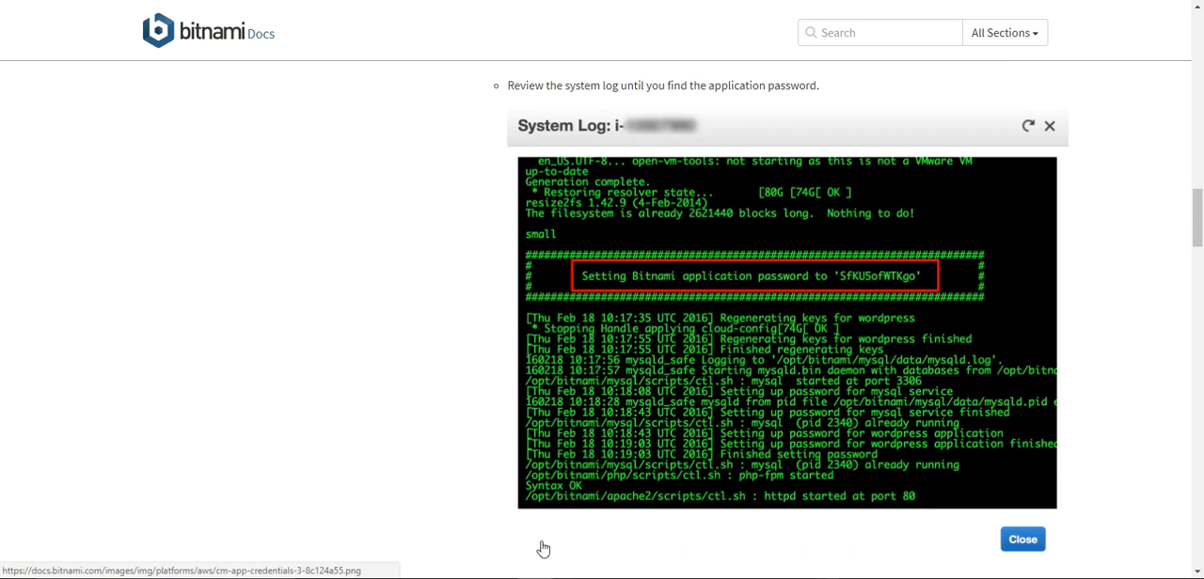
Bring the SSH terminal forward, move it aside, and select the command cat bitnami_application_password in the guide's Lightsail instructions
mouse_move(457, 529)
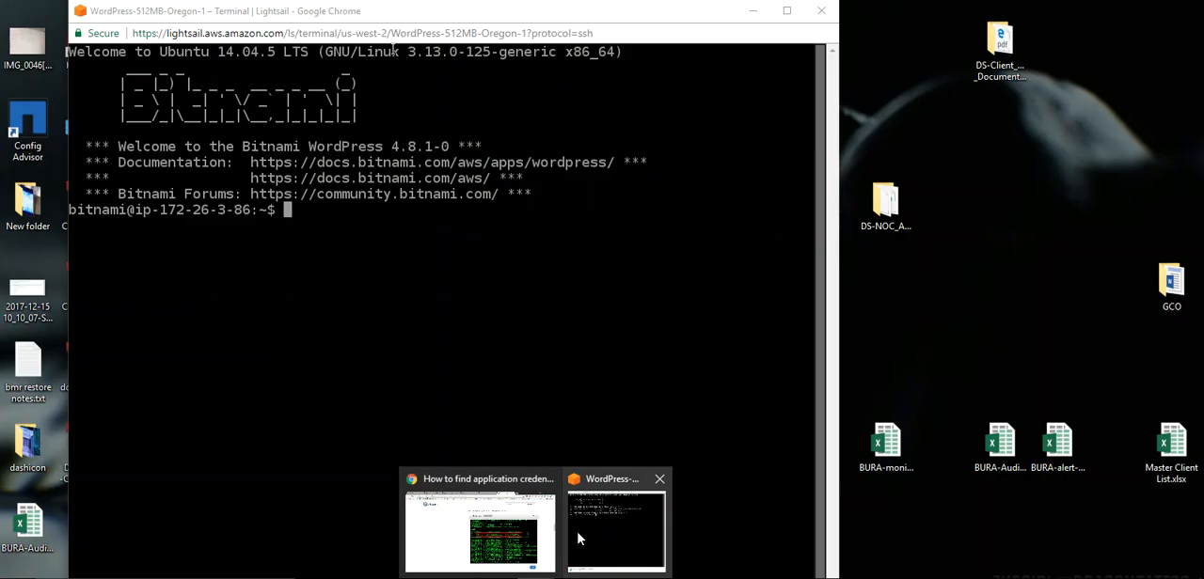
click(579, 538)
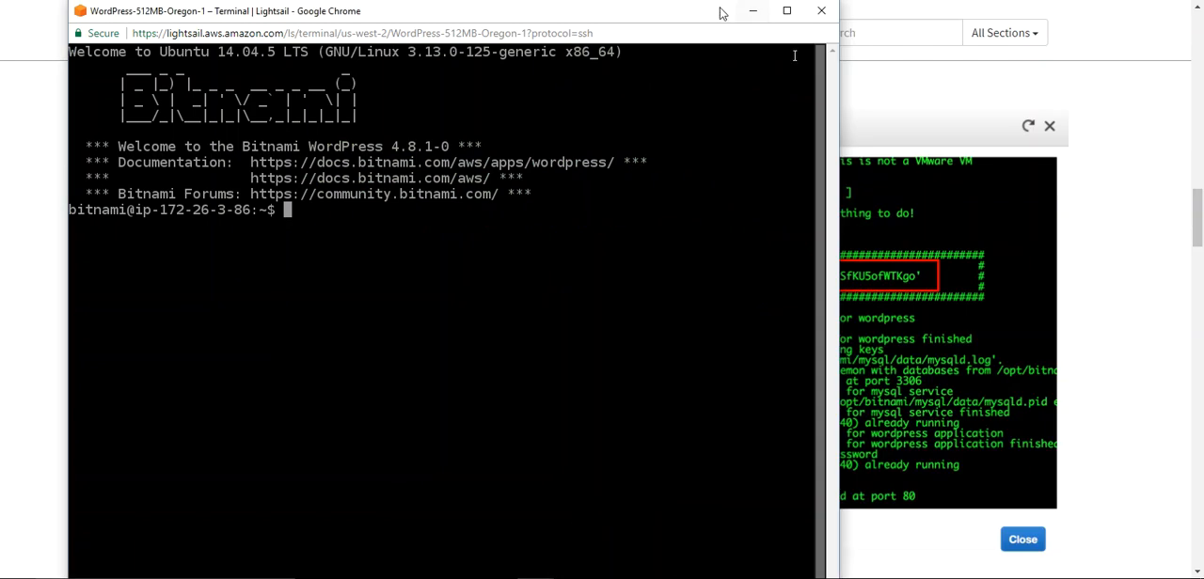
drag(657, 17, 725, 163)
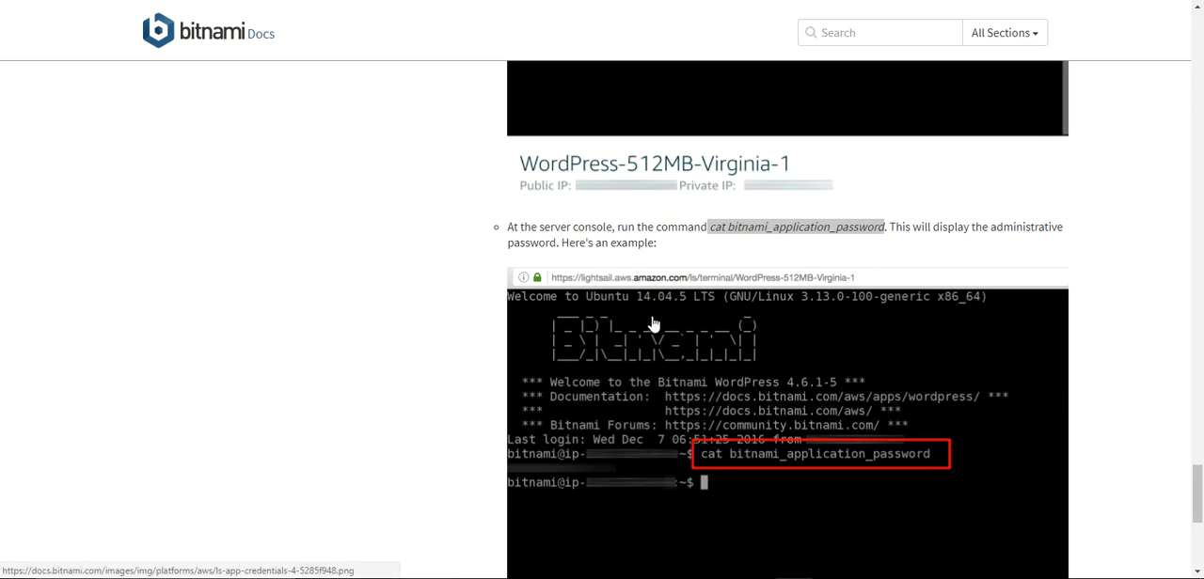
drag(707, 226, 886, 226)
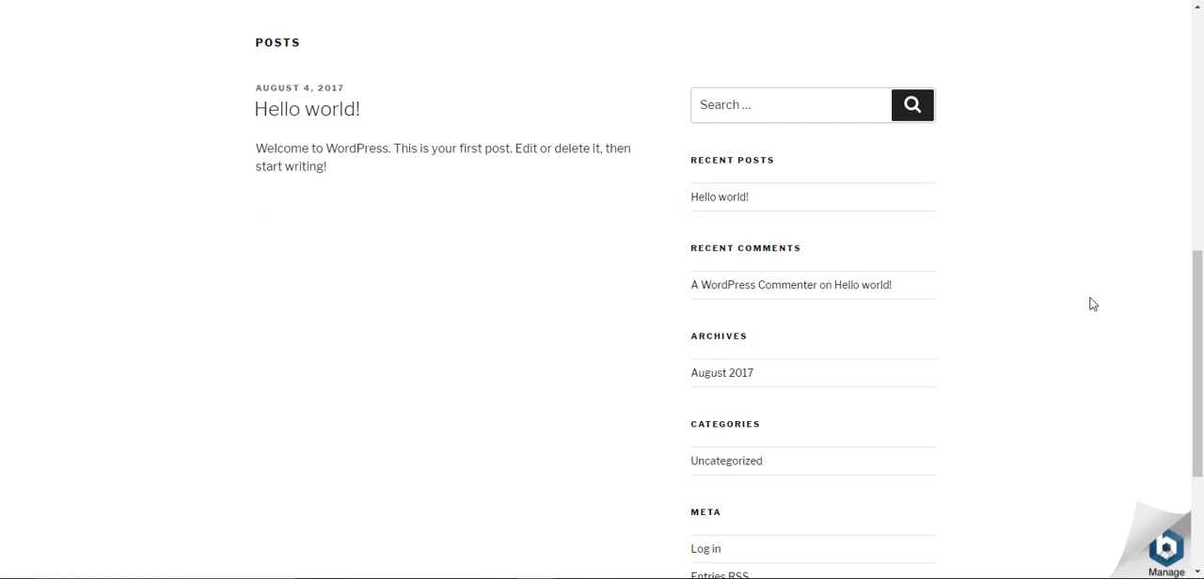
Reopen the Bitnami management page from the WordPress blog and look through its access, help and welcome-page removal information
click(1171, 551)
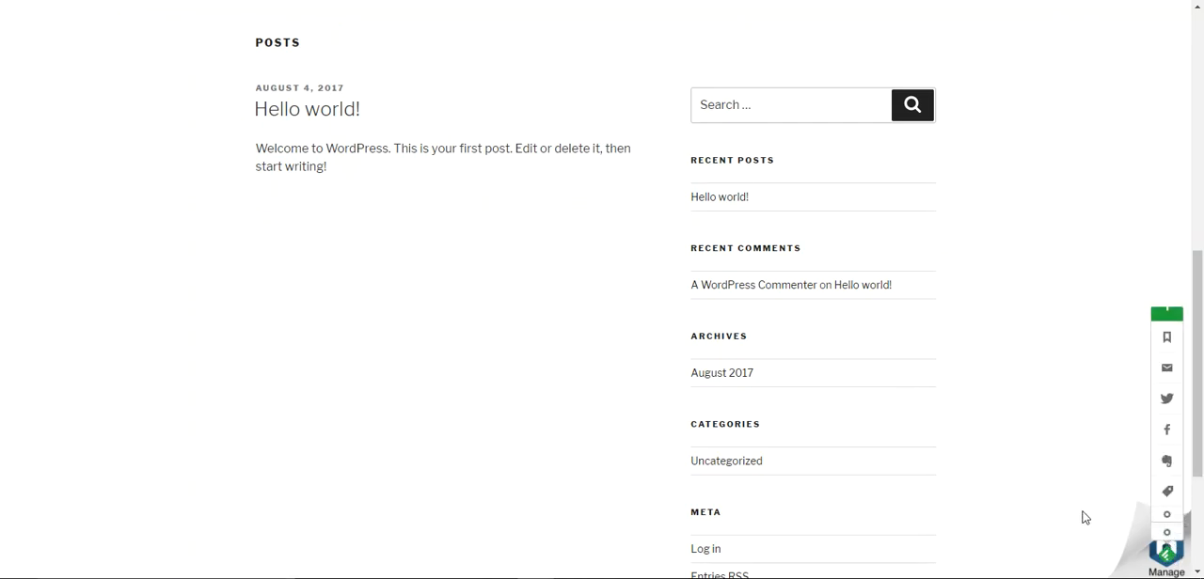
click(1167, 543)
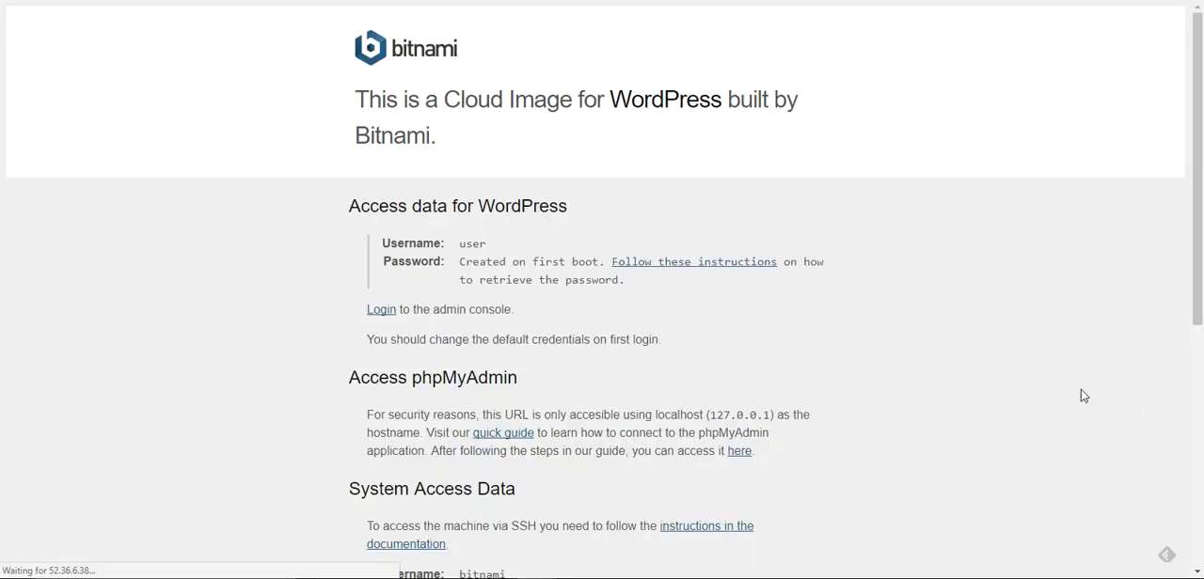
drag(1198, 138, 1171, 52)
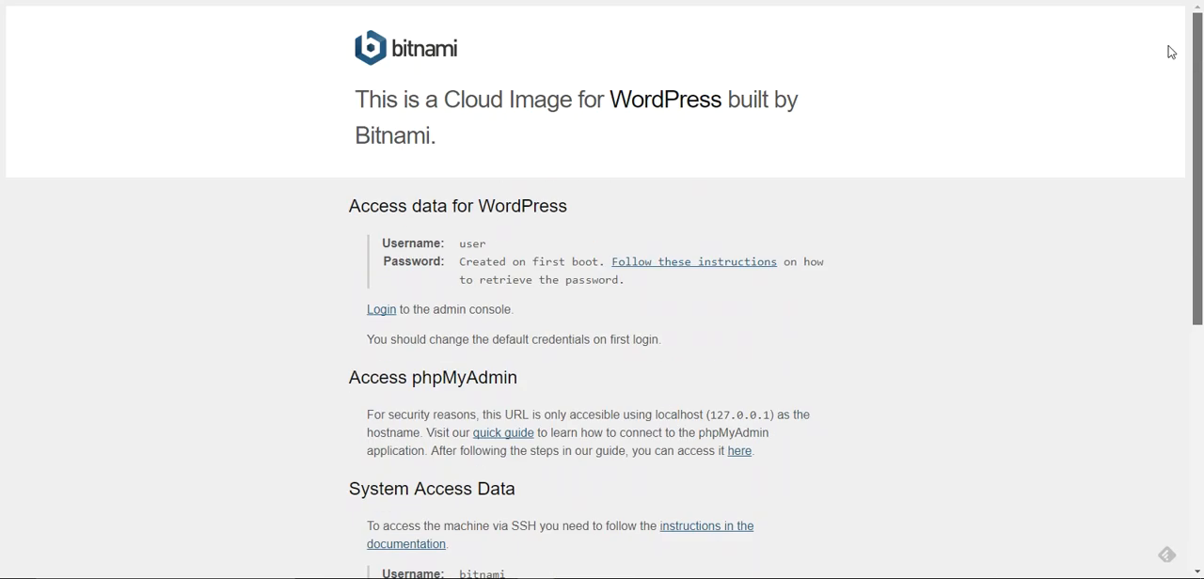
scroll(1171, 156, down, 5)
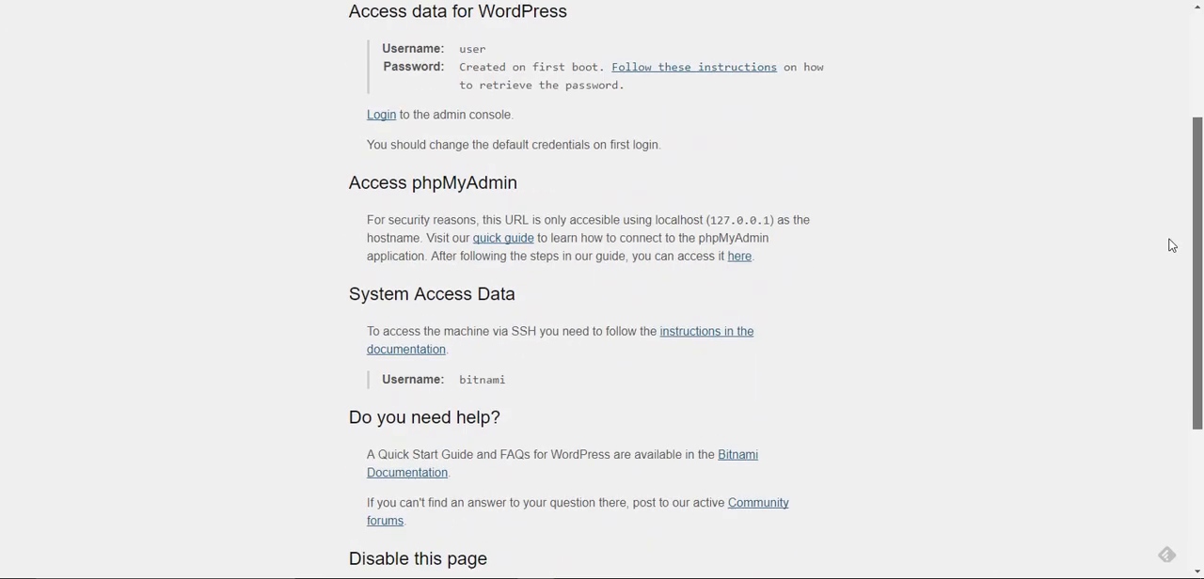
scroll(1171, 311, down, 1)
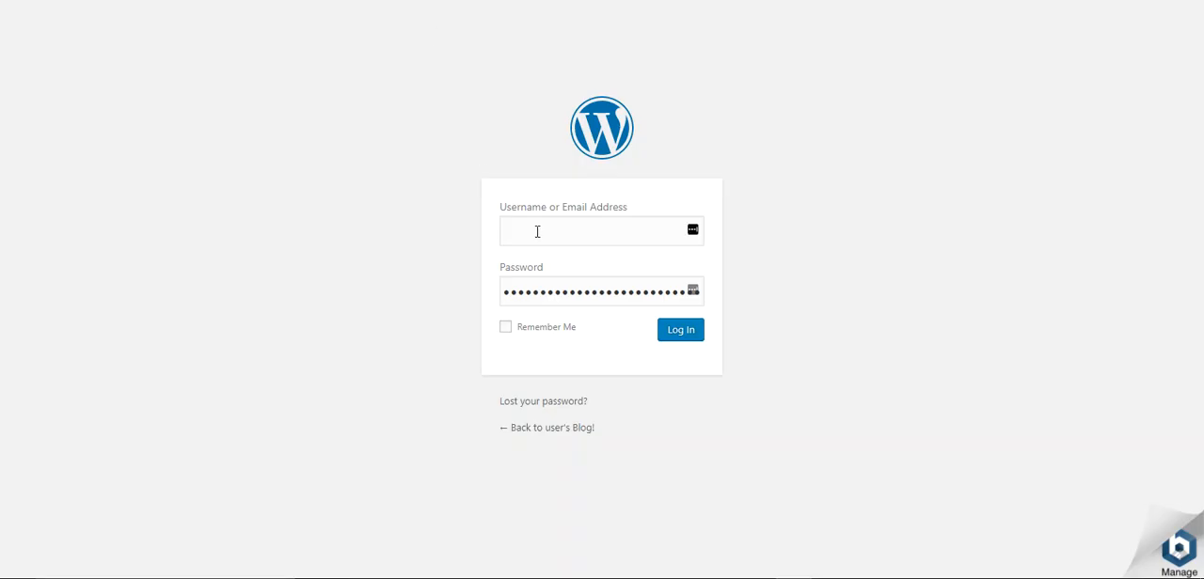
Try to log in to the WordPress admin with the username bitnami and the password already filled in
click(537, 233)
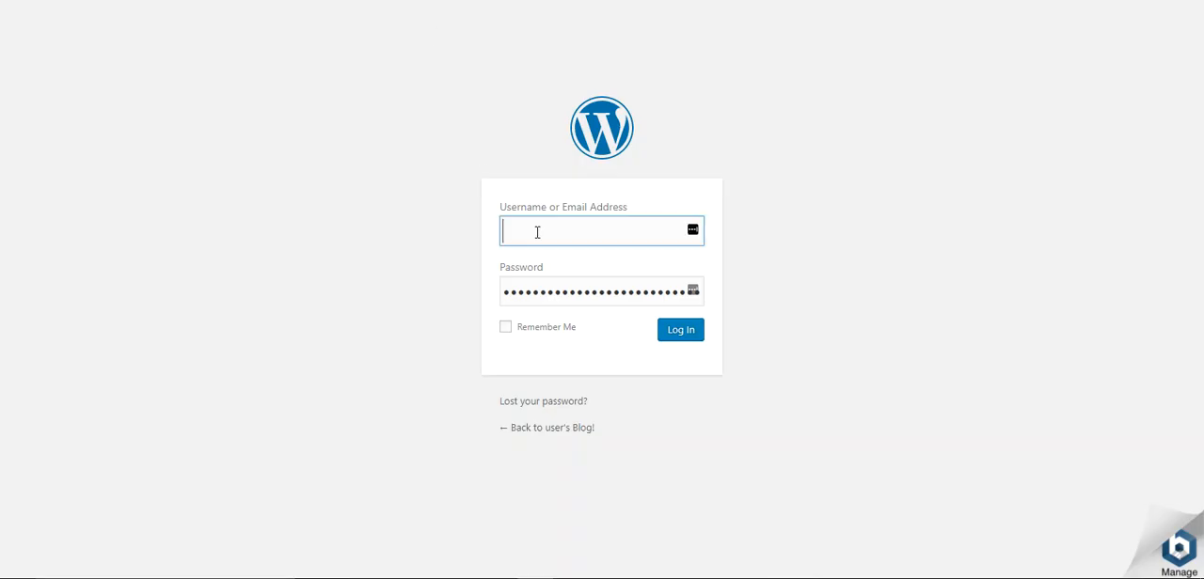
text(bitnami)
click(676, 336)
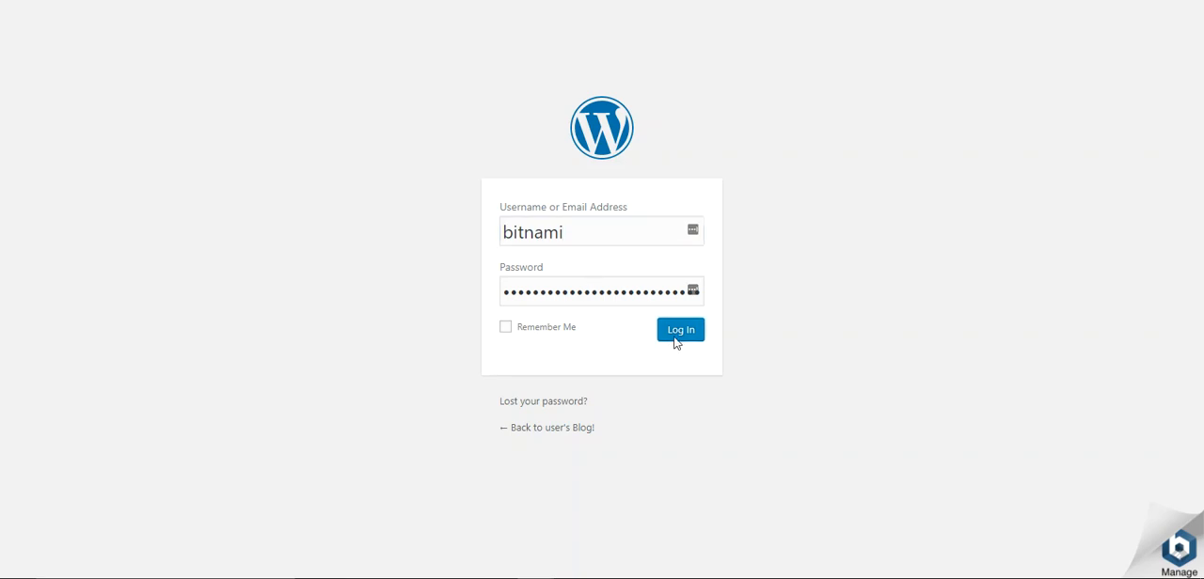
Retry the WordPress login by entering the username bitnami again and pasting the application password into the password field
click(559, 276)
text(bitnam)
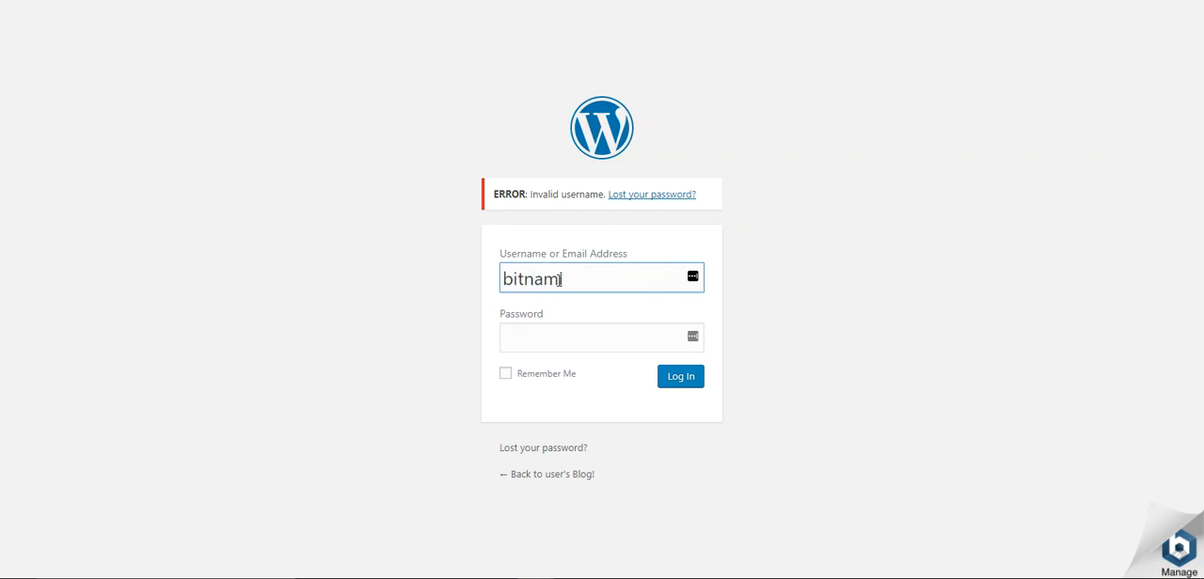
click(559, 337)
key(ctrl+v)
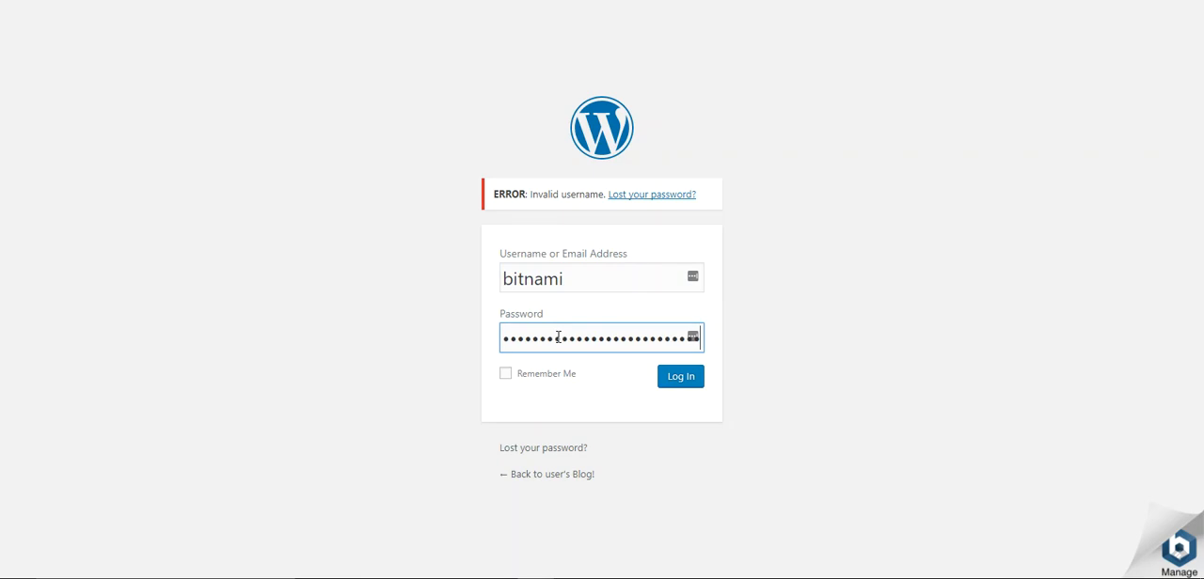
click(670, 381)
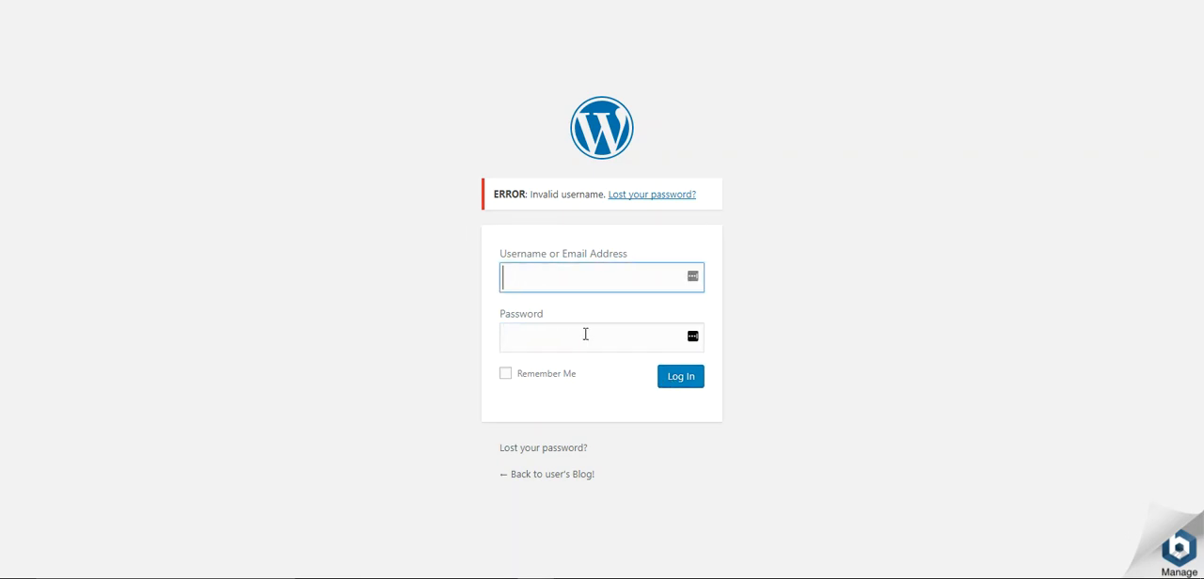
Enter user as the username in the WordPress login form
text(user)
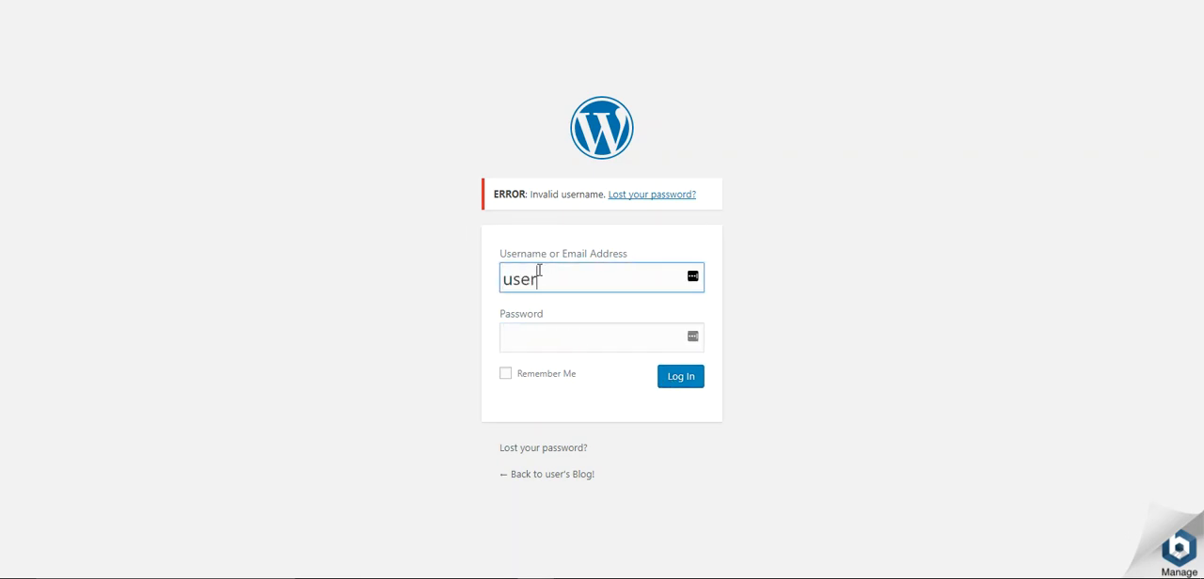
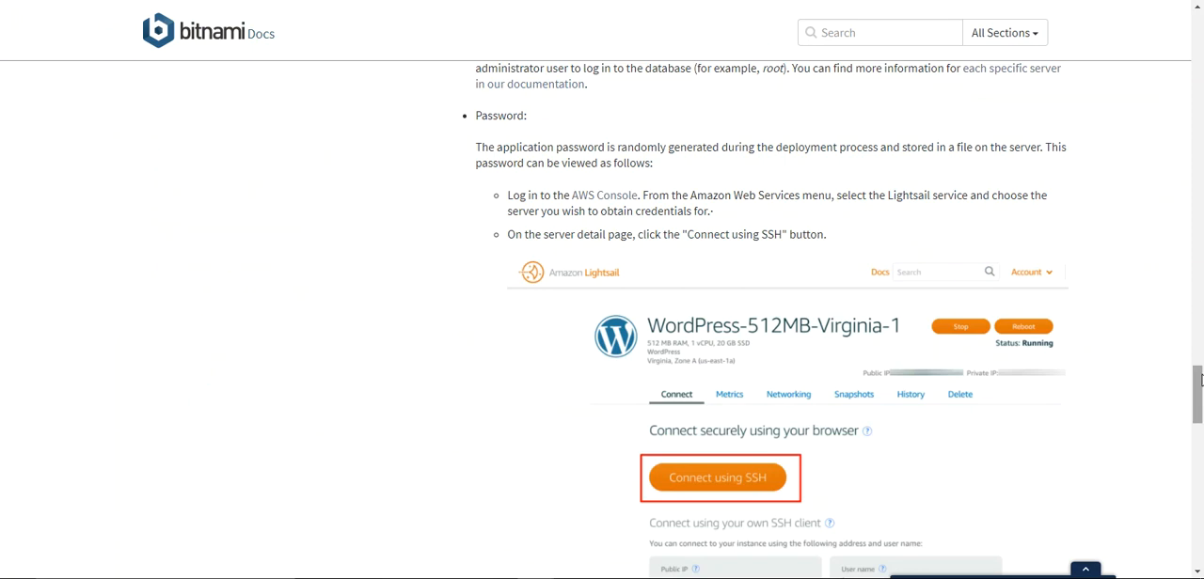
Read on through the Bitnami application password instructions and switch to the Amazon Lightsail console home
mouse_move(1199, 382)
mouse_down()
mouse_move(1199, 440)
mouse_move(1199, 399)
mouse_up()
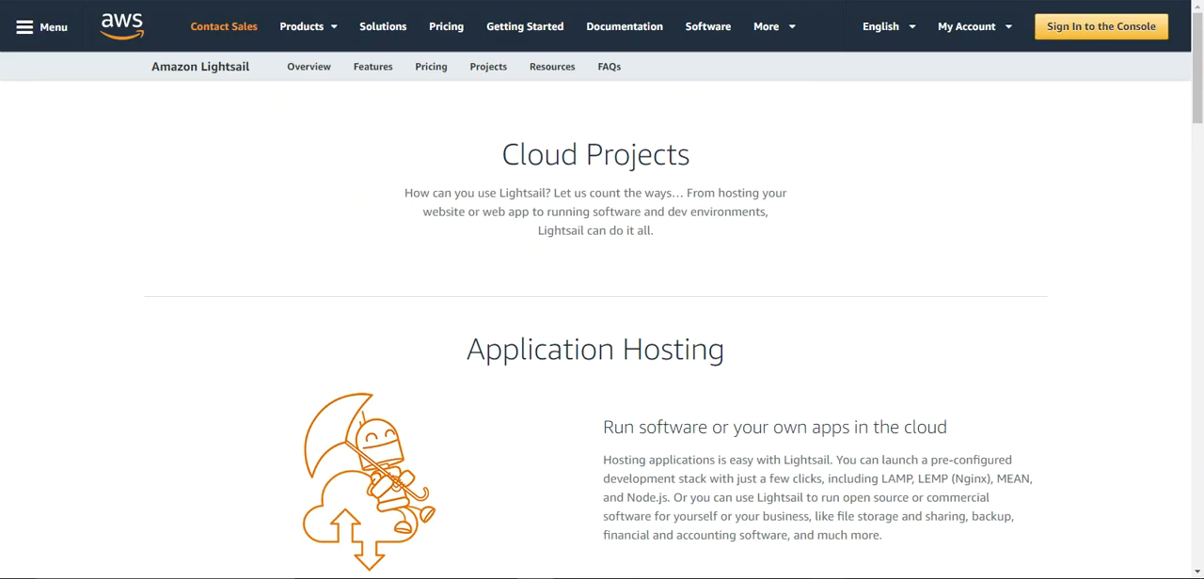
key(alt+Tab)
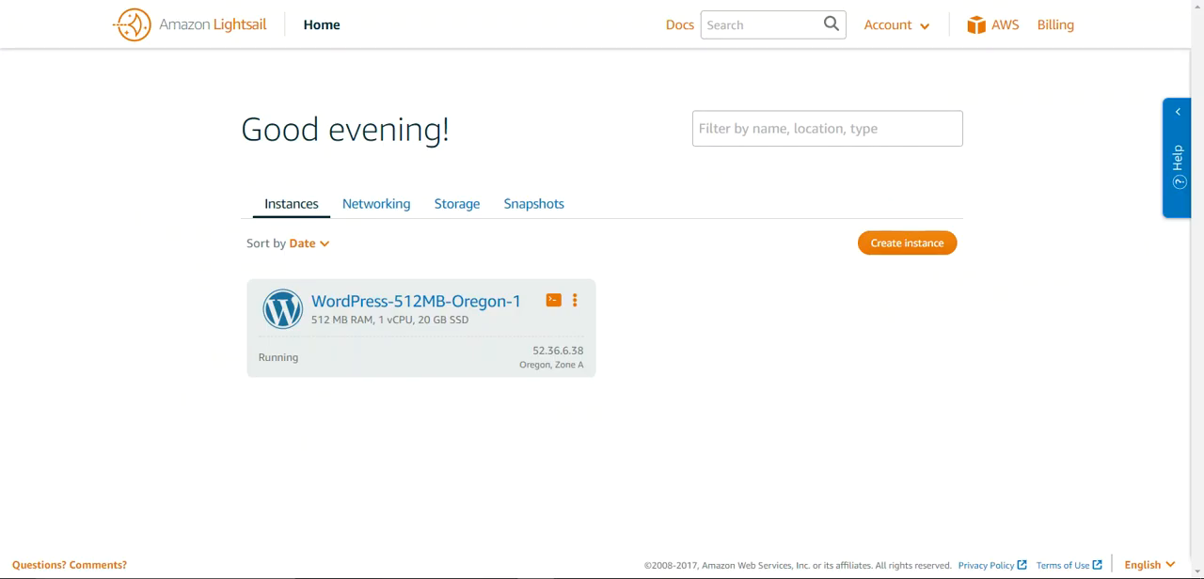
Examine the Lightsail networking resource options and the additional storage section, and return to the instances list
click(369, 214)
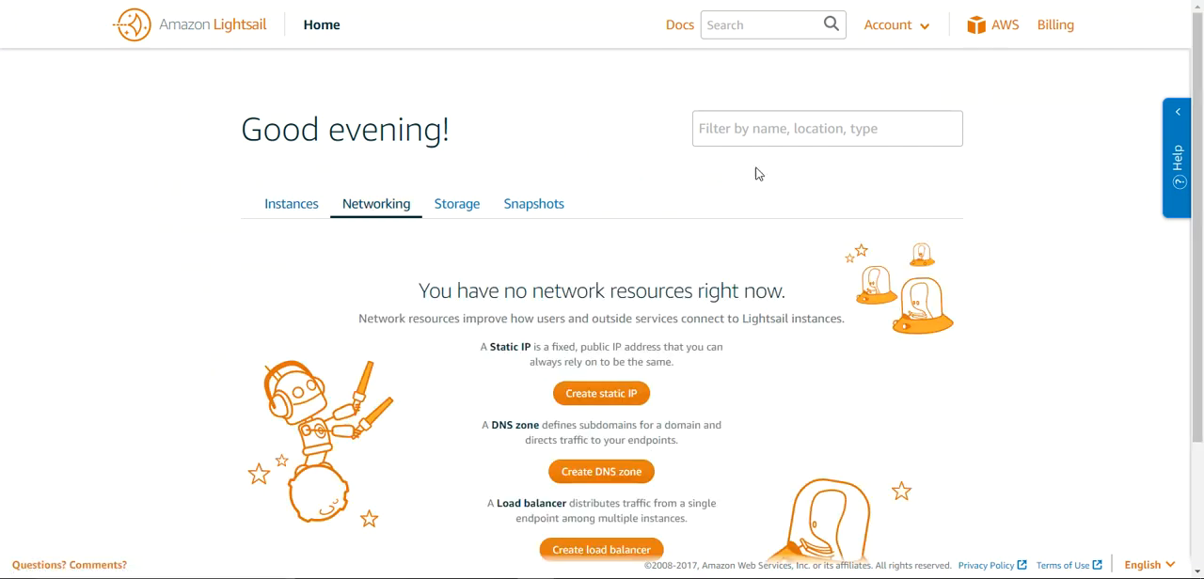
drag(1199, 175, 1201, 263)
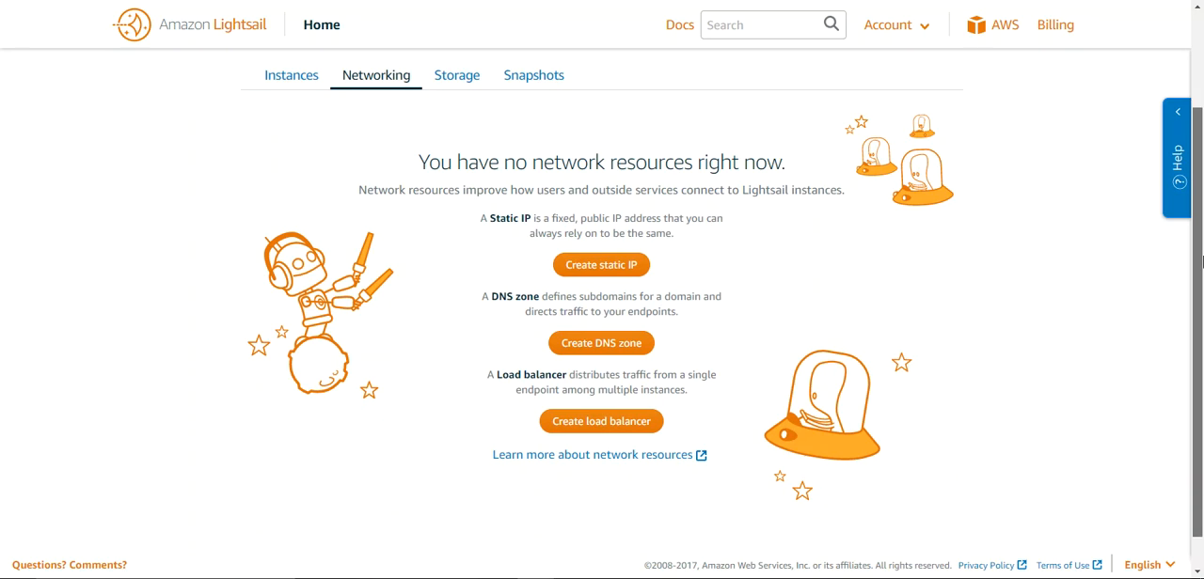
drag(1201, 262, 1201, 183)
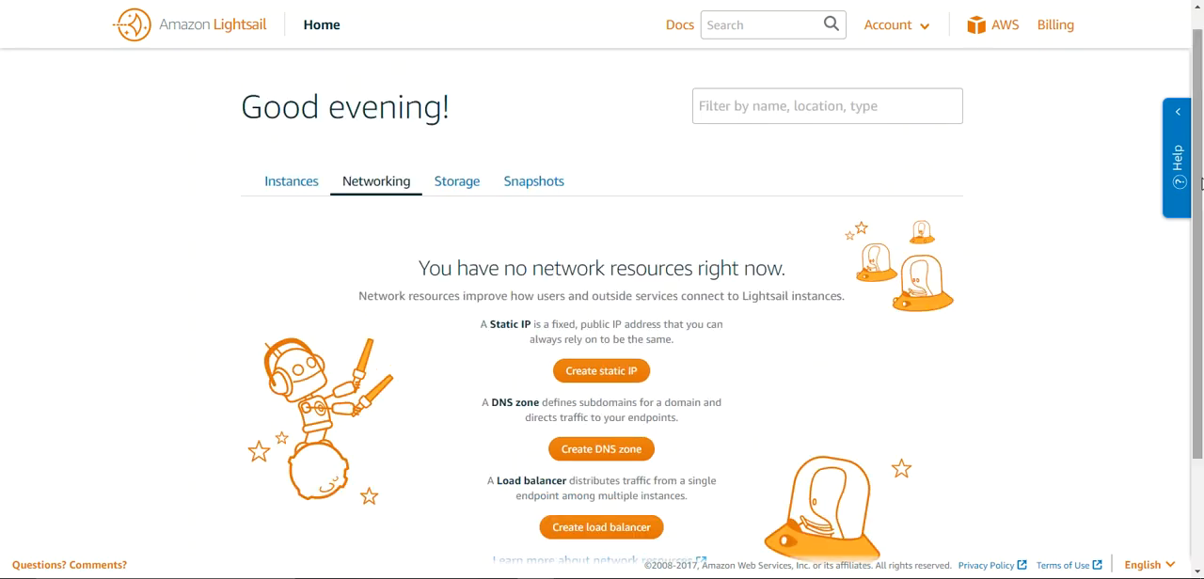
click(456, 183)
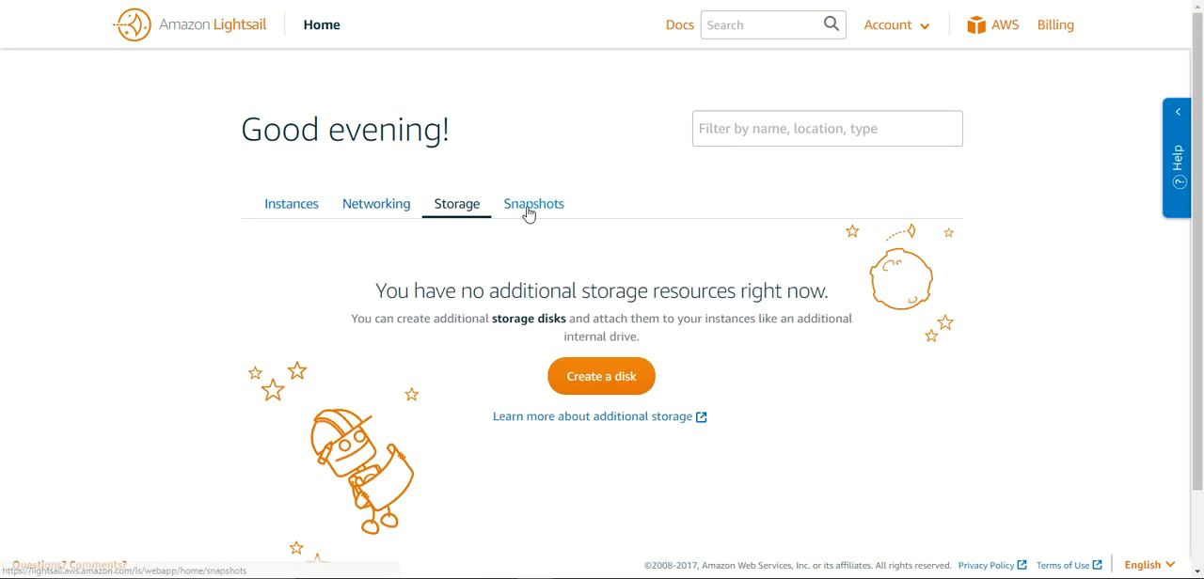
click(292, 207)
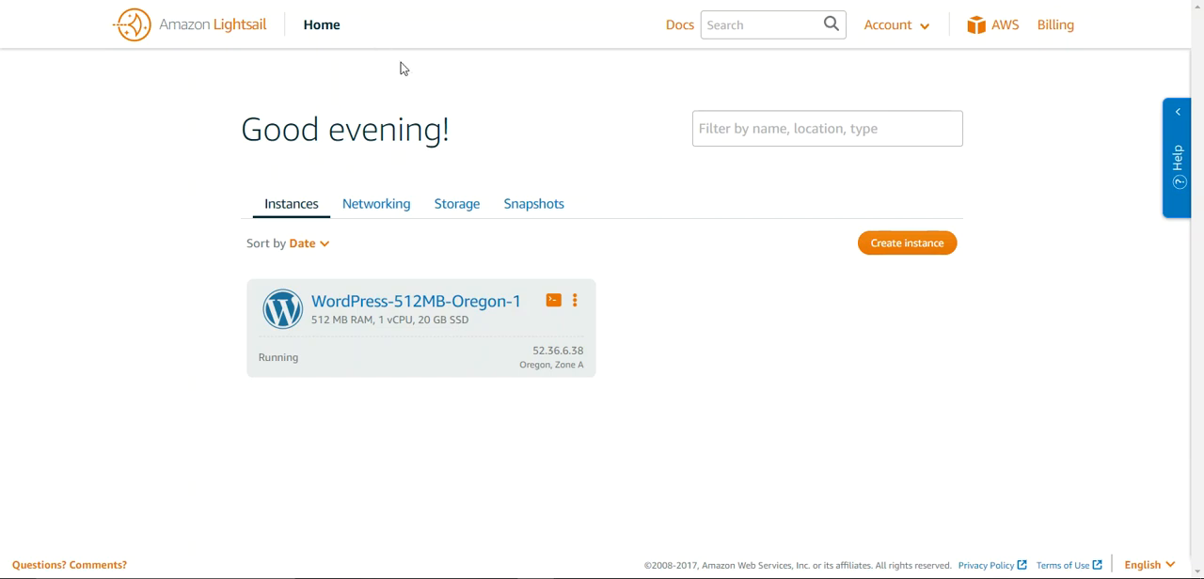
Review the Networking, Storage, Snapshots and Instances sections of the Lightsail home once more, ending on Snapshots
click(372, 207)
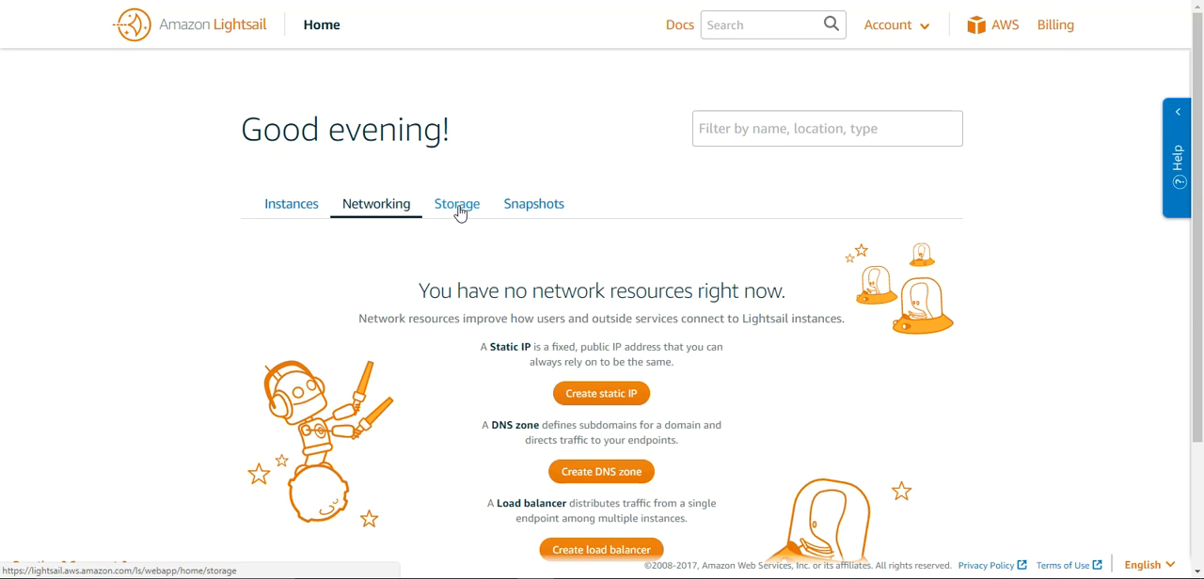
click(460, 215)
click(530, 210)
click(389, 209)
click(290, 207)
click(374, 208)
click(449, 214)
click(530, 210)
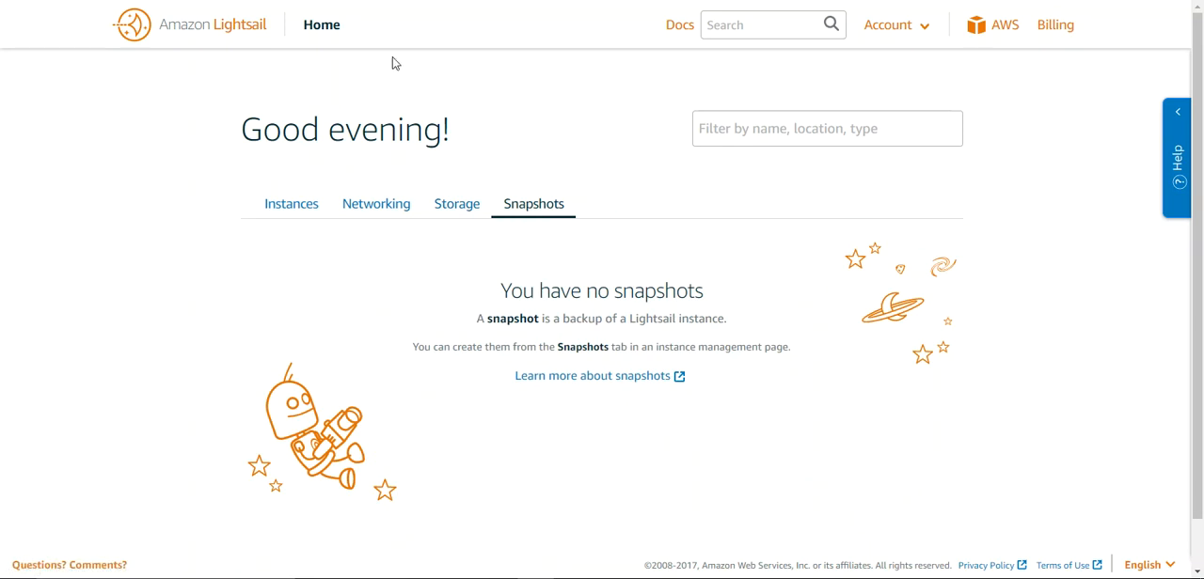